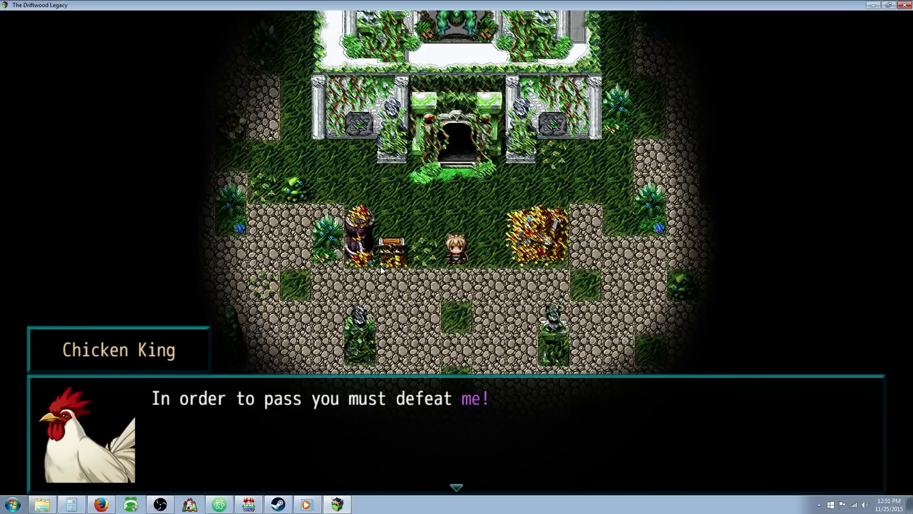
Advance the Chicken King's dialogue so the battle starts and Hellraizor becomes a chicken
{"action": "key", "text": "Return"}
{"action": "key", "text": "Return"}
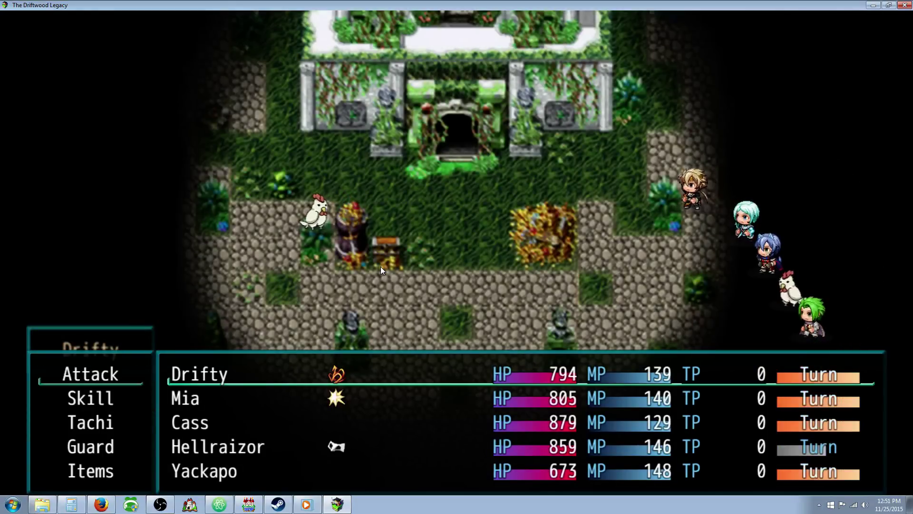
Have every party member Guard for the first battle turn
{"action": "key", "text": "Up"}
{"action": "key", "text": "Up"}
{"action": "key", "text": "Return"}
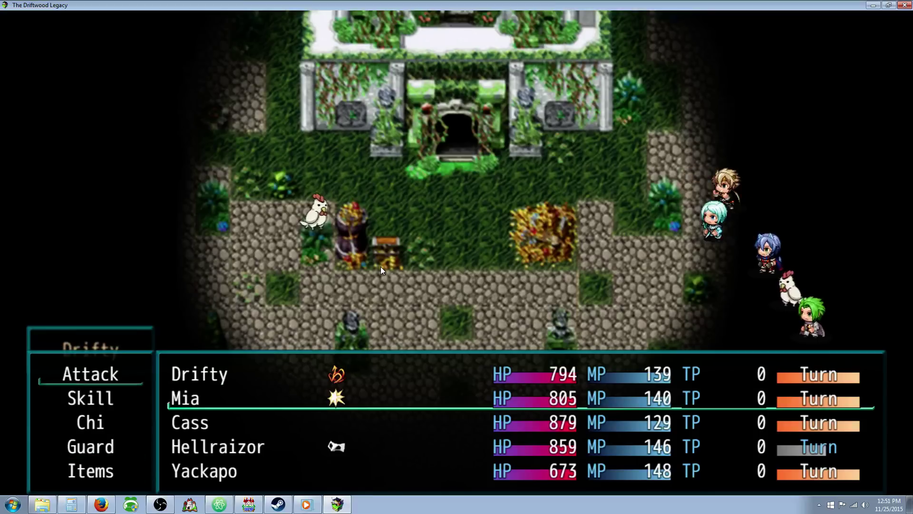
{"action": "key", "text": "Up"}
{"action": "key", "text": "Up"}
{"action": "key", "text": "Return"}
{"action": "key", "text": "Up"}
{"action": "key", "text": "Up"}
{"action": "key", "text": "Return"}
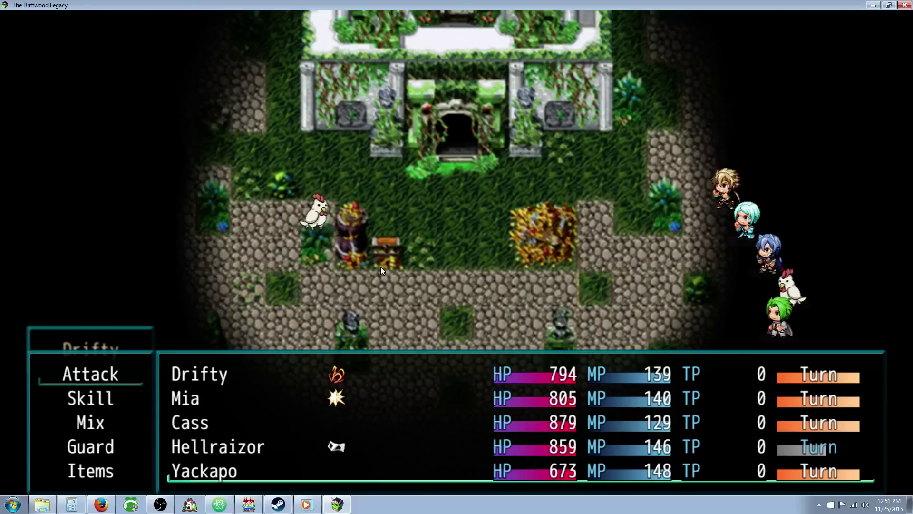
{"action": "key", "text": "Up"}
{"action": "key", "text": "Up"}
{"action": "key", "text": "Return"}
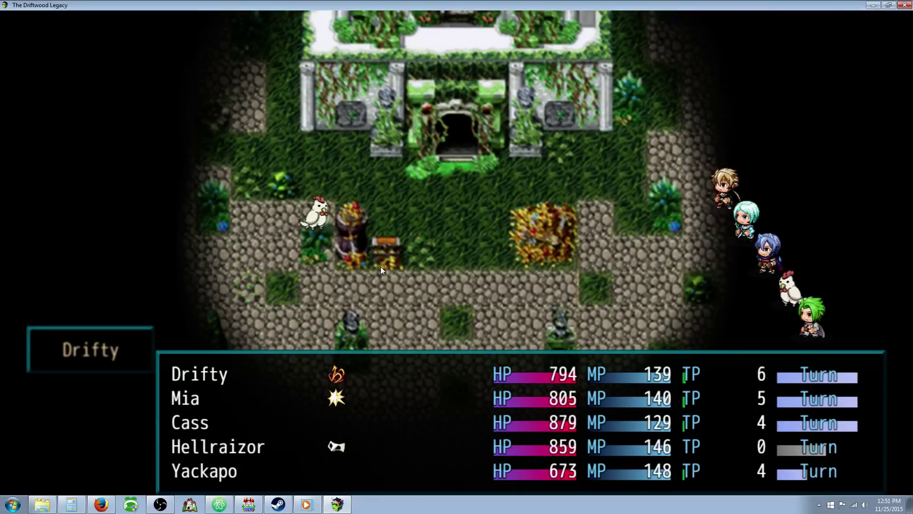
Guard again on the second turn until Hellraizor reverts, then close the playtest
{"action": "key", "text": "Right"}
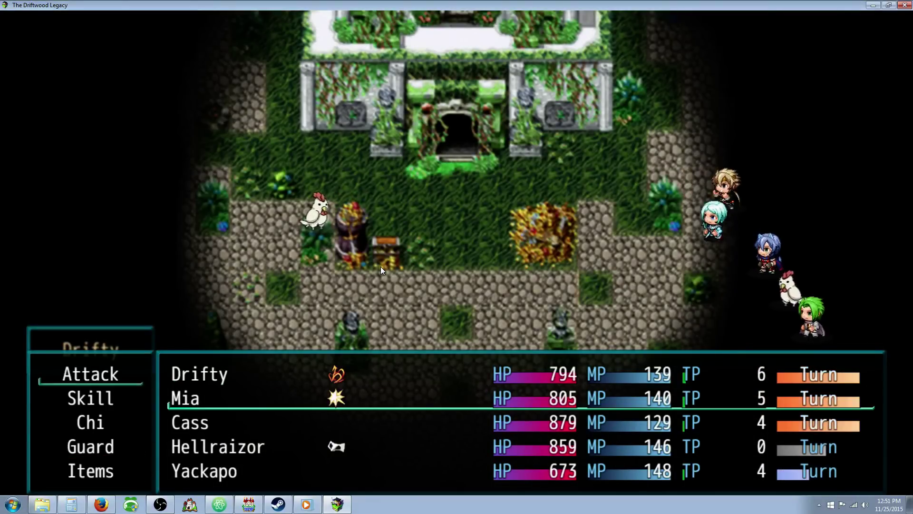
{"action": "key", "text": "Up"}
{"action": "key", "text": "Right"}
{"action": "key", "text": "Up"}
{"action": "key", "text": "Up"}
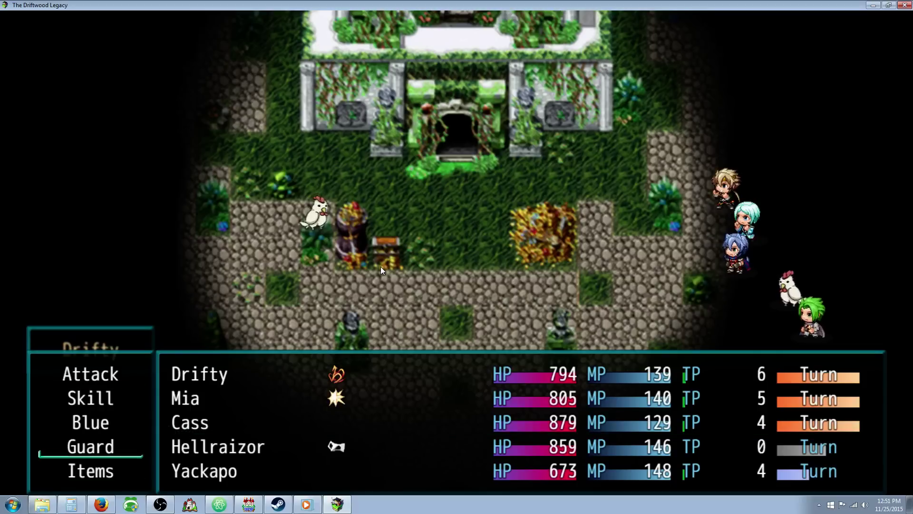
{"action": "key", "text": "Return"}
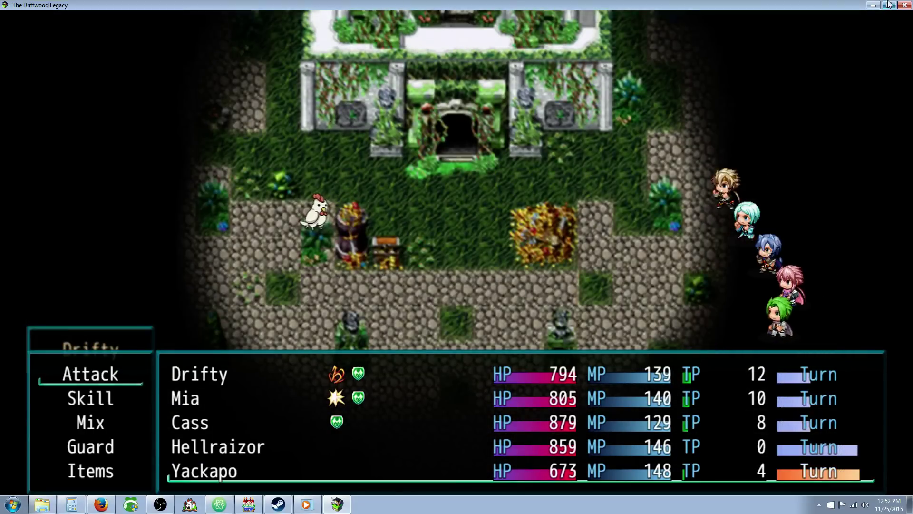
{"action": "key", "text": "alt+F4"}
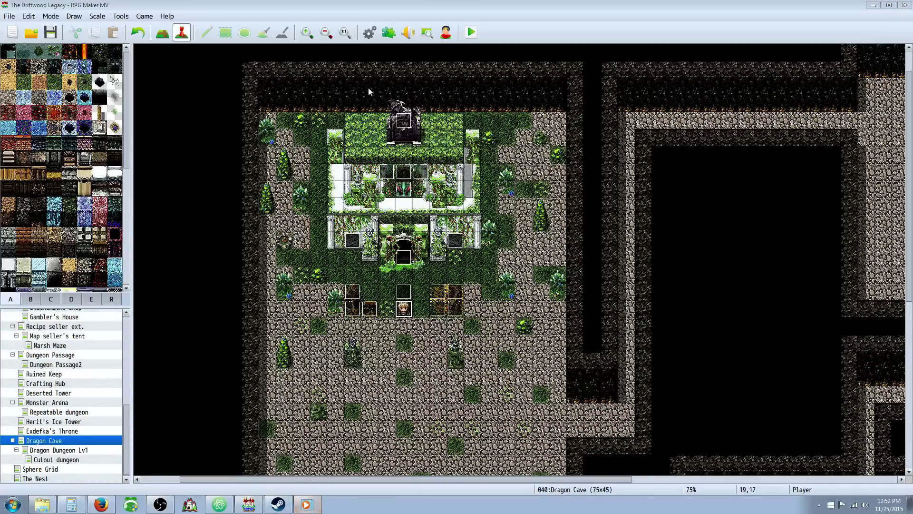
{"action": "left_click", "coordinate": [388, 32]}
{"action": "scroll", "coordinate": [375, 171], "scroll_direction": "down", "scroll_amount": 5}
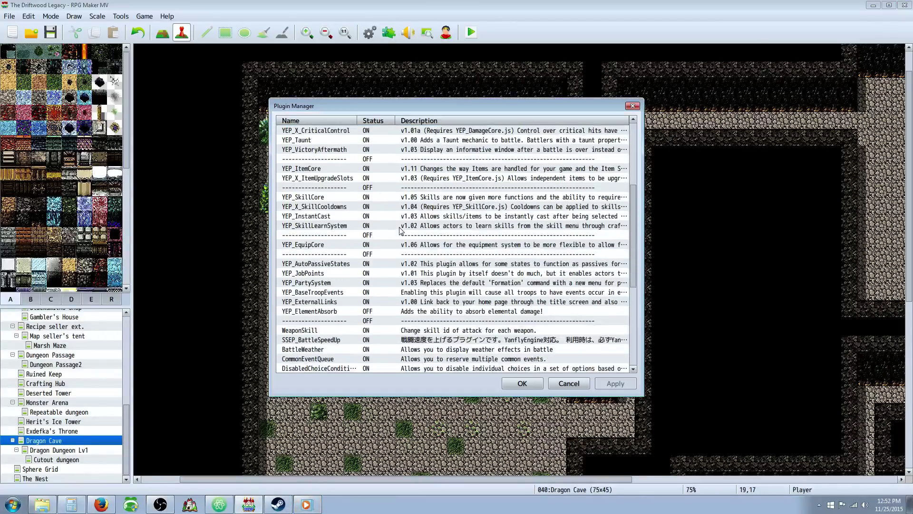
{"action": "scroll", "coordinate": [390, 209], "scroll_direction": "up", "scroll_amount": 5}
{"action": "scroll", "coordinate": [400, 234], "scroll_direction": "down", "scroll_amount": 2}
{"action": "scroll", "coordinate": [381, 285], "scroll_direction": "down", "scroll_amount": 10}
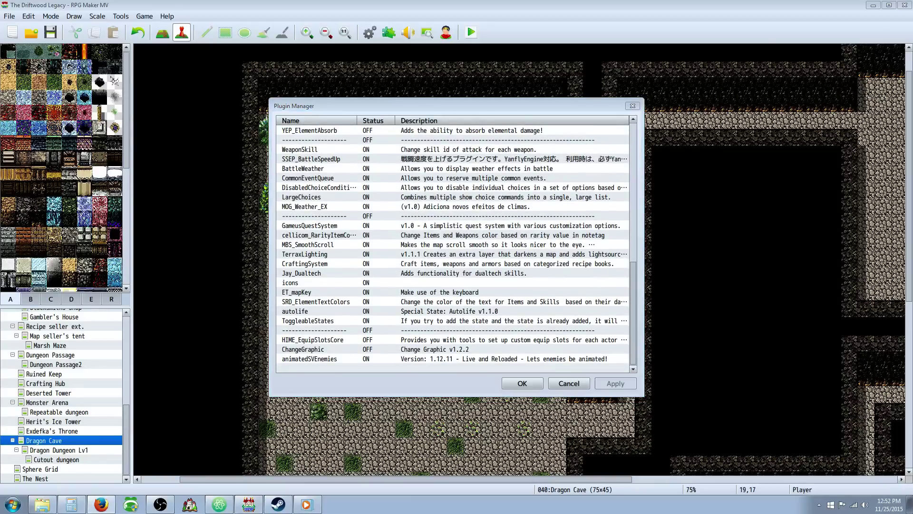
{"action": "left_click", "coordinate": [321, 360]}
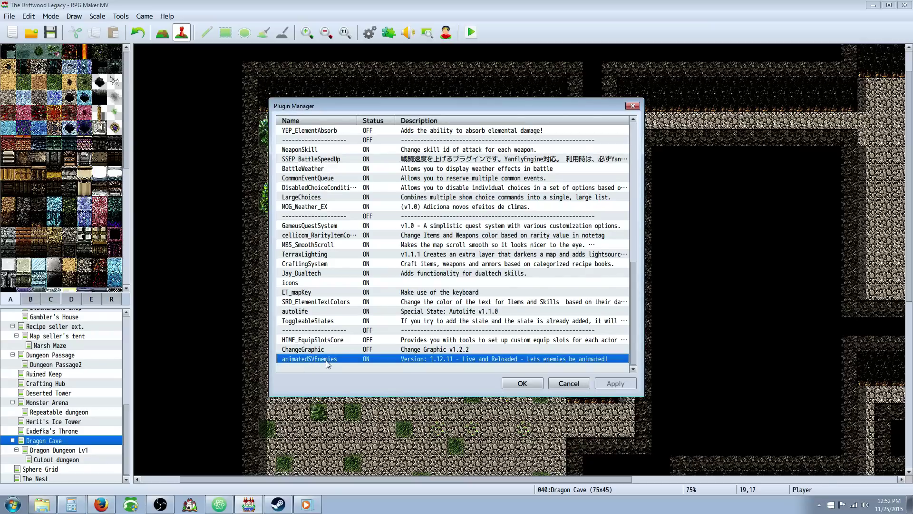
{"action": "left_click", "coordinate": [332, 341]}
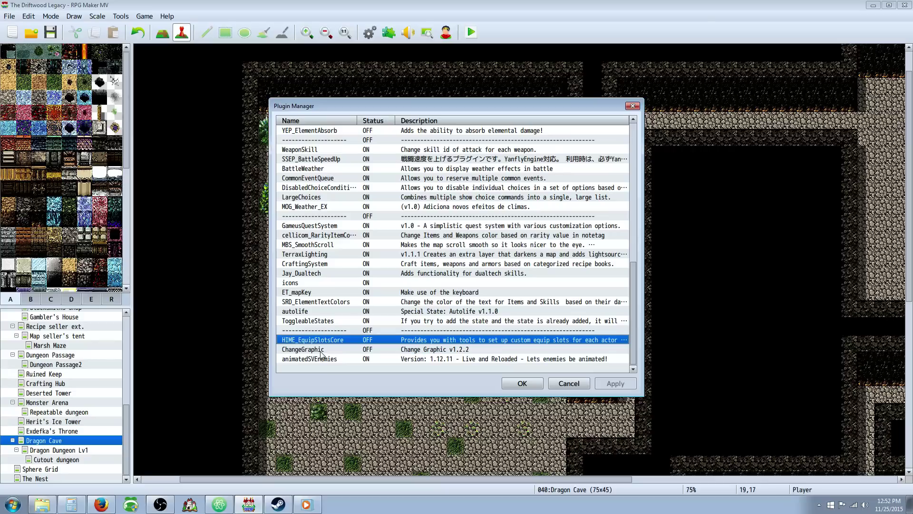
{"action": "left_click", "coordinate": [321, 355]}
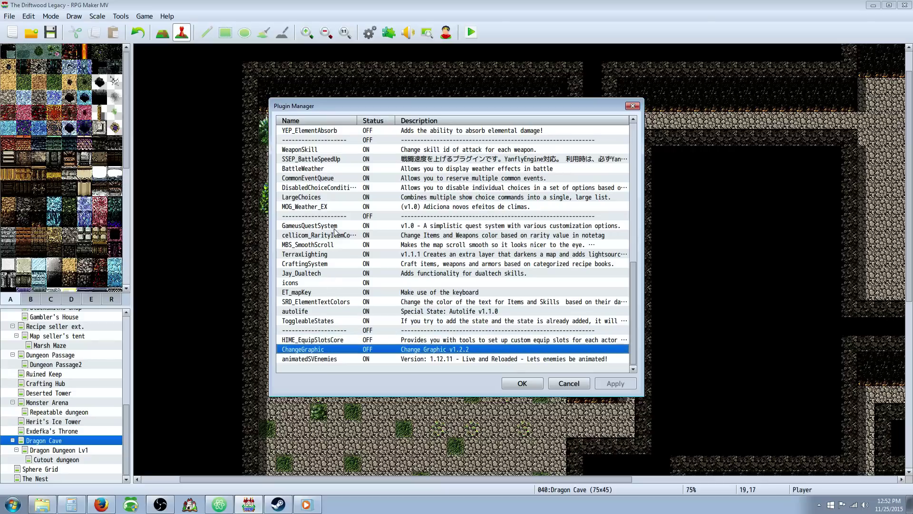
{"action": "scroll", "coordinate": [335, 233], "scroll_direction": "up", "scroll_amount": 1}
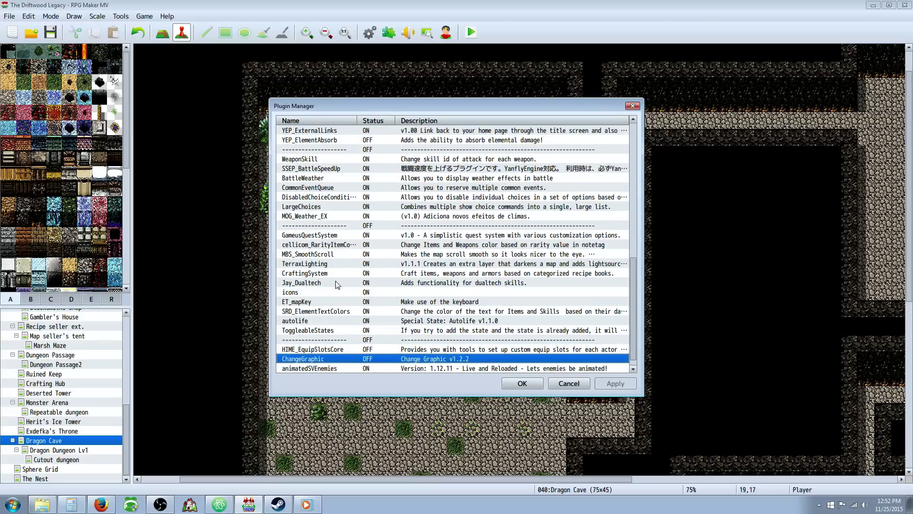
{"action": "left_click", "coordinate": [320, 332]}
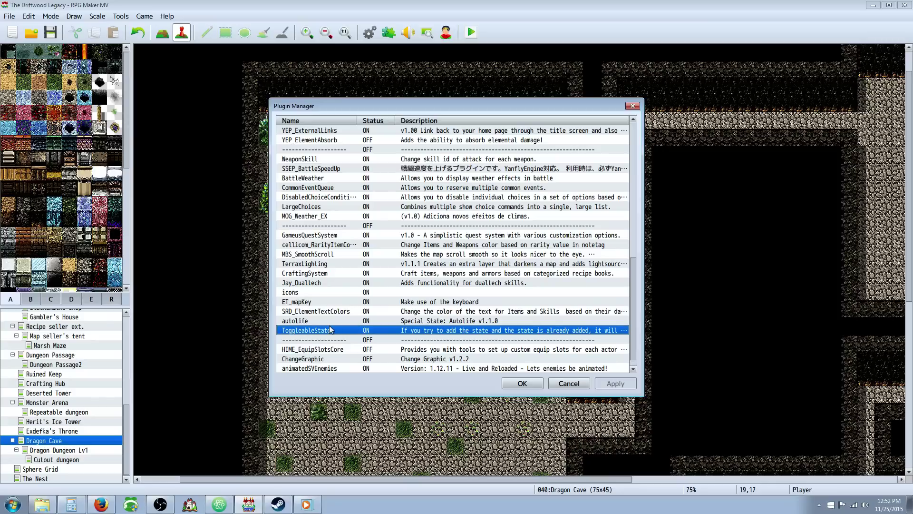
{"action": "scroll", "coordinate": [360, 330], "scroll_direction": "down", "scroll_amount": 1}
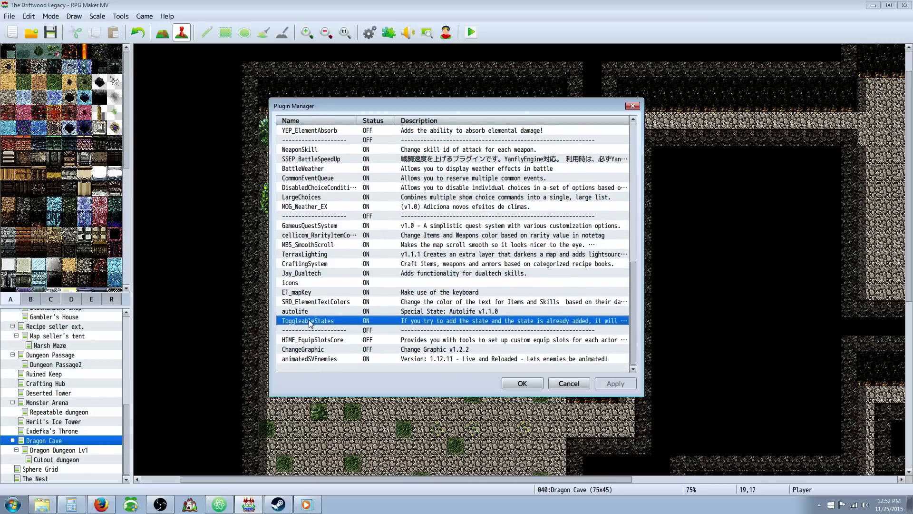
{"action": "left_click", "coordinate": [302, 359]}
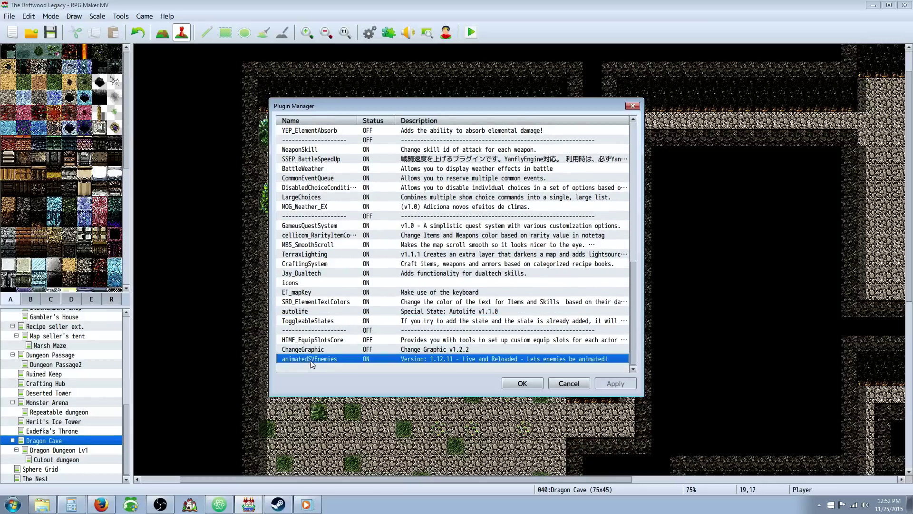
{"action": "left_click", "coordinate": [522, 384]}
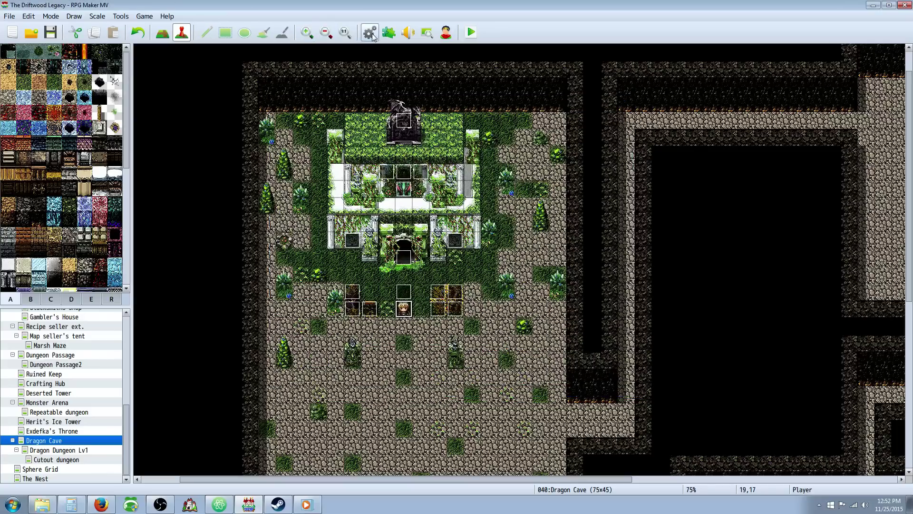
Open the Database with F9 and inspect state 0102 Chicken's <toggleable state> note
{"action": "key", "text": "F9"}
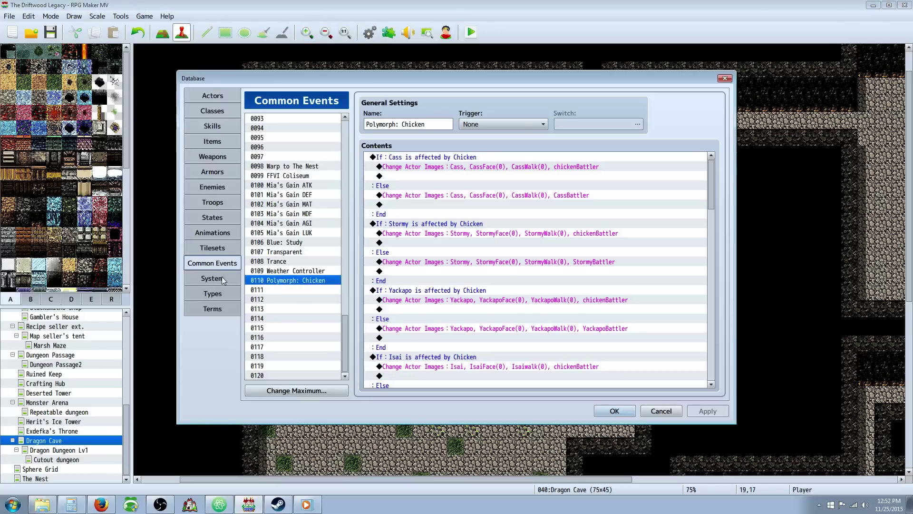
{"action": "left_click", "coordinate": [439, 159]}
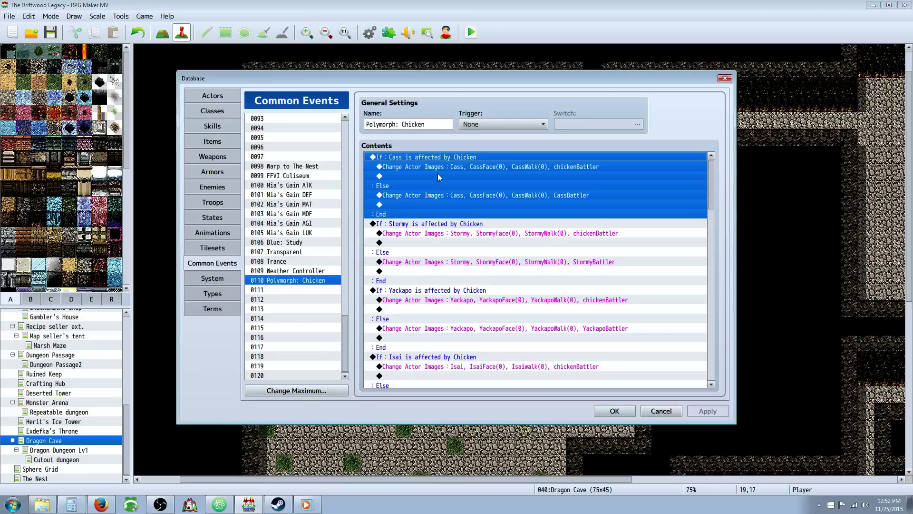
{"action": "left_click", "coordinate": [212, 218]}
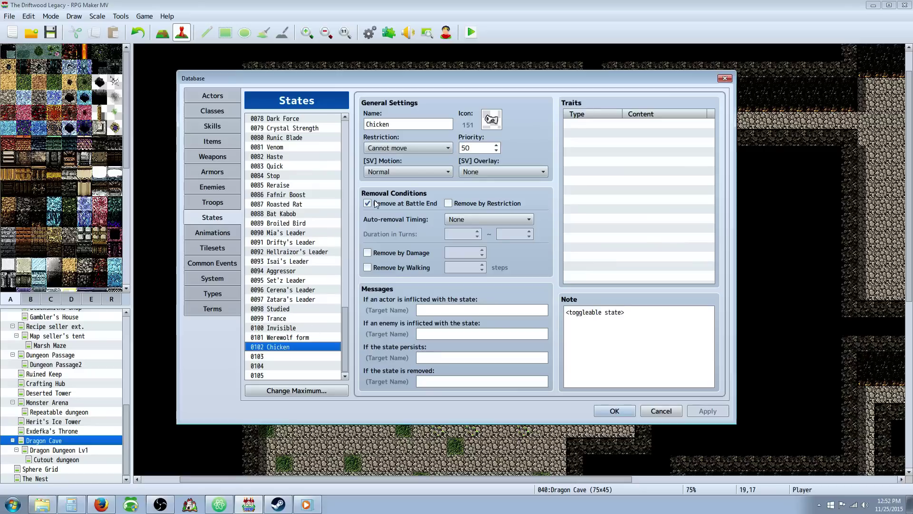
{"action": "double_click", "coordinate": [388, 123]}
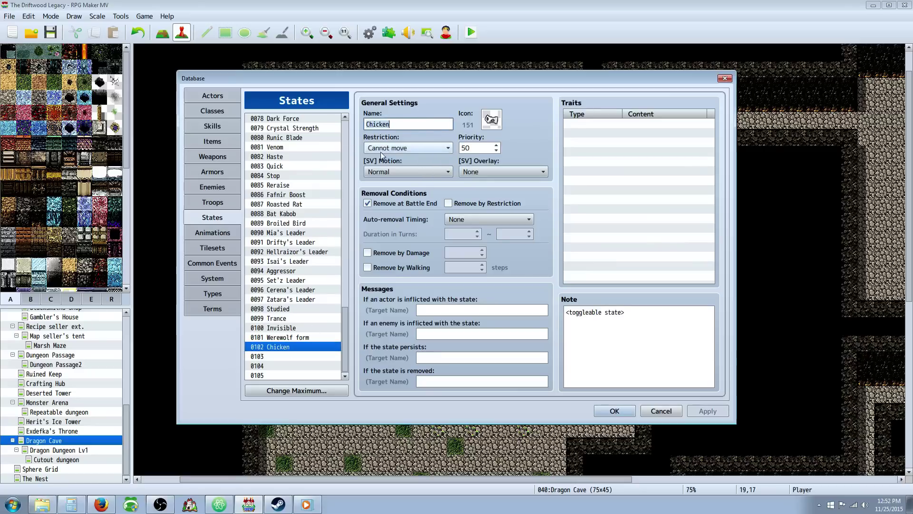
{"action": "left_click_drag", "start_coordinate": [565, 312], "coordinate": [634, 312]}
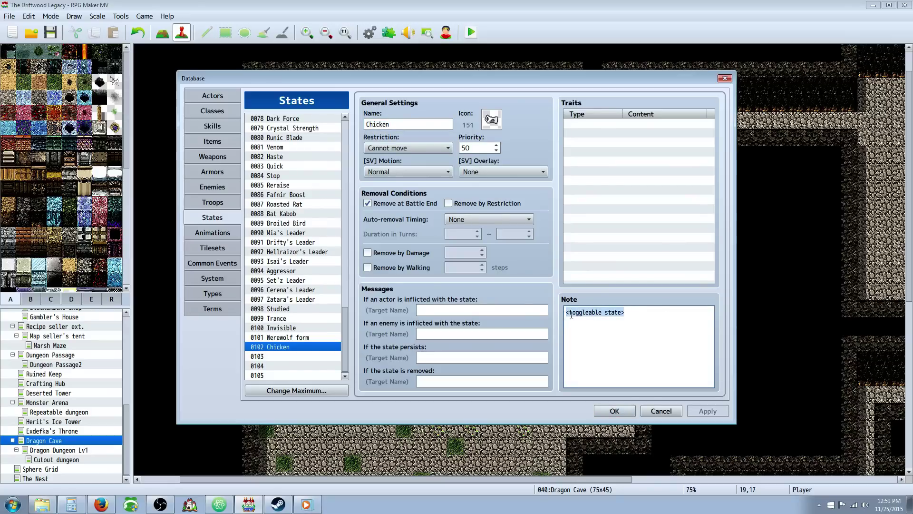
{"action": "left_click", "coordinate": [605, 312]}
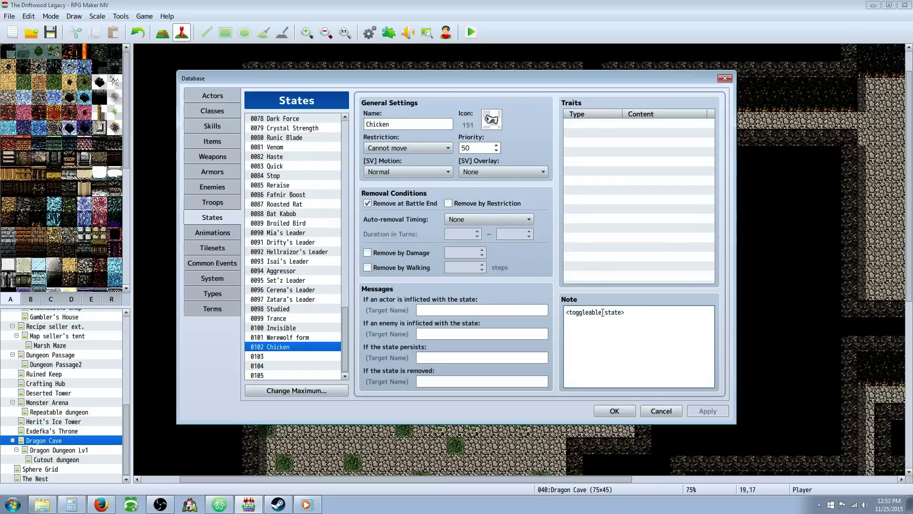
{"action": "double_click", "coordinate": [603, 312]}
{"action": "key", "text": "End"}
Return to the Polymorph: Chicken common event and review its Cass conditional branch
{"action": "left_click", "coordinate": [212, 263]}
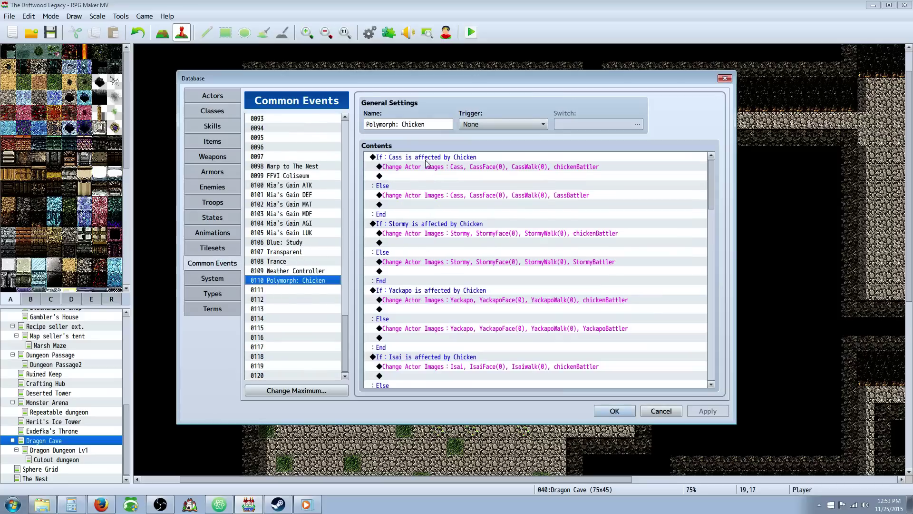
{"action": "left_click", "coordinate": [422, 186]}
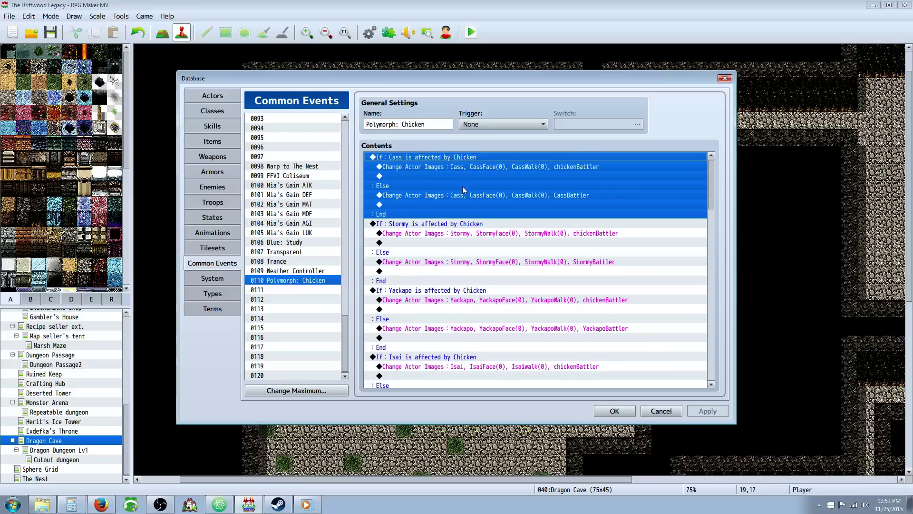
{"action": "scroll", "coordinate": [464, 191], "scroll_direction": "down", "scroll_amount": 5}
{"action": "scroll", "coordinate": [464, 192], "scroll_direction": "up", "scroll_amount": 5}
{"action": "scroll", "coordinate": [451, 233], "scroll_direction": "down", "scroll_amount": 1}
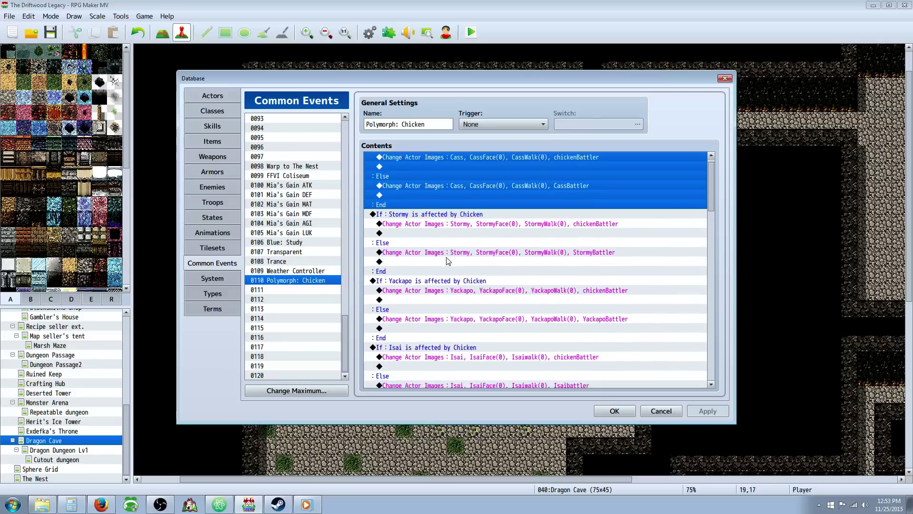
{"action": "scroll", "coordinate": [449, 261], "scroll_direction": "down", "scroll_amount": 4}
{"action": "scroll", "coordinate": [447, 261], "scroll_direction": "up", "scroll_amount": 4}
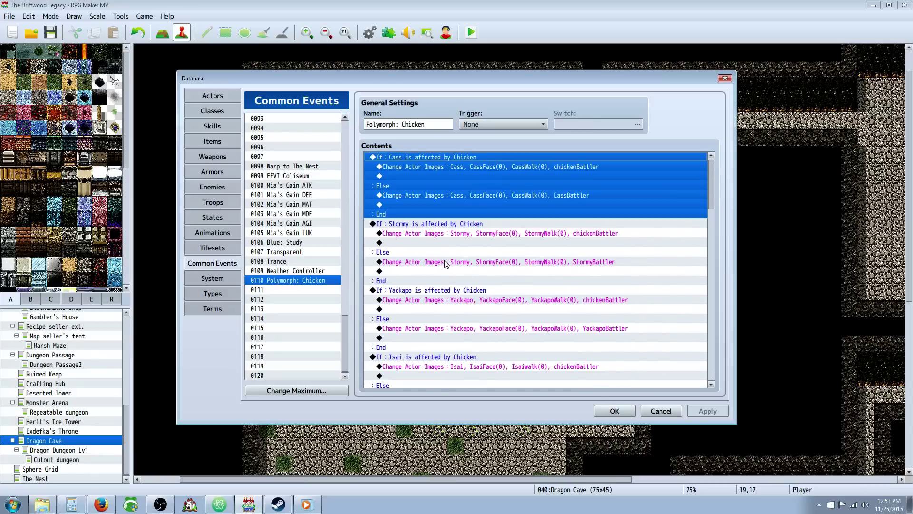
{"action": "left_click", "coordinate": [441, 216]}
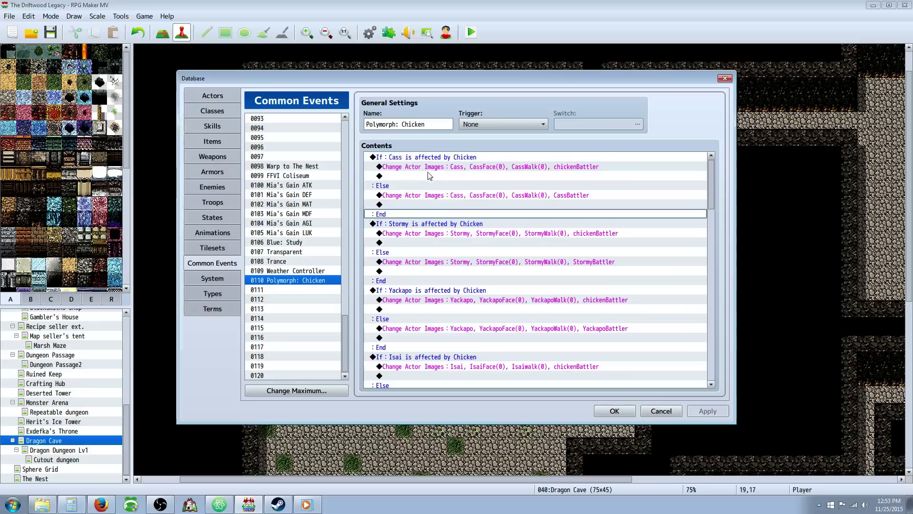
Set the Cass branch condition to Actor Cass affected by the Chicken state
{"action": "right_click", "coordinate": [423, 161]}
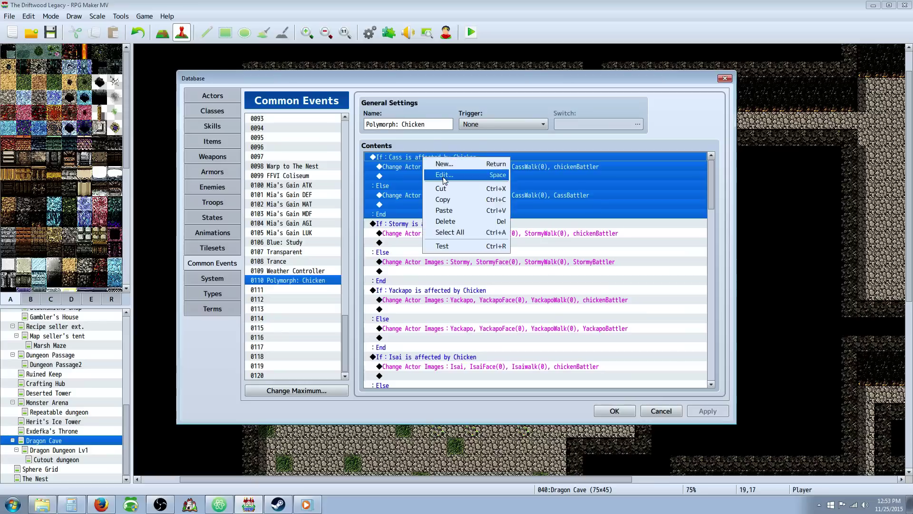
{"action": "left_click", "coordinate": [444, 177]}
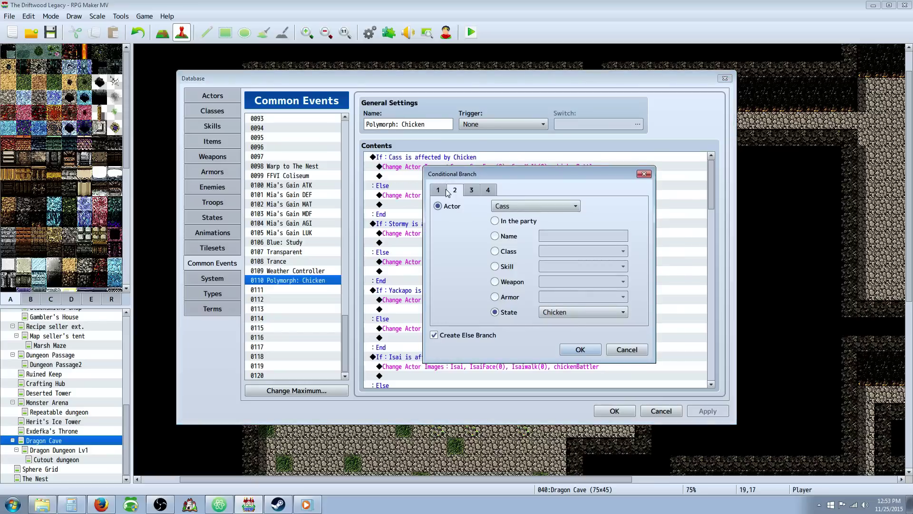
{"action": "left_click", "coordinate": [537, 208]}
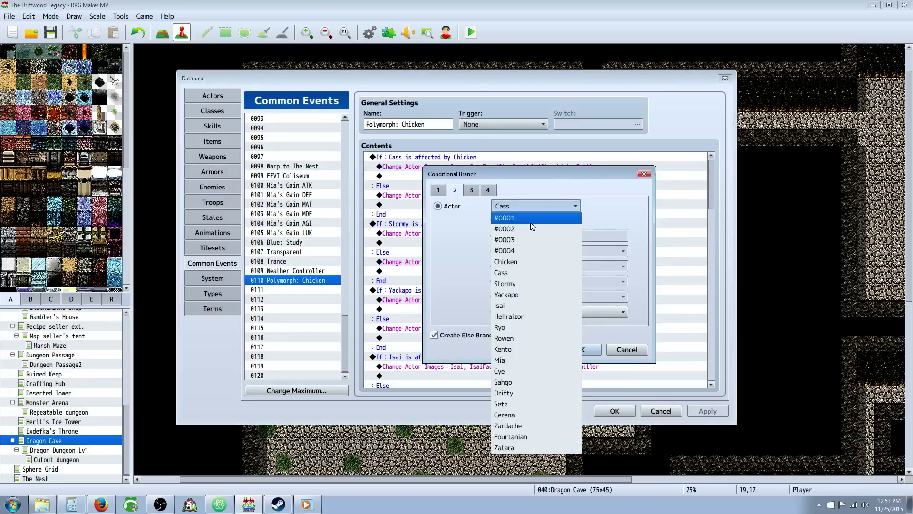
{"action": "left_click", "coordinate": [509, 272]}
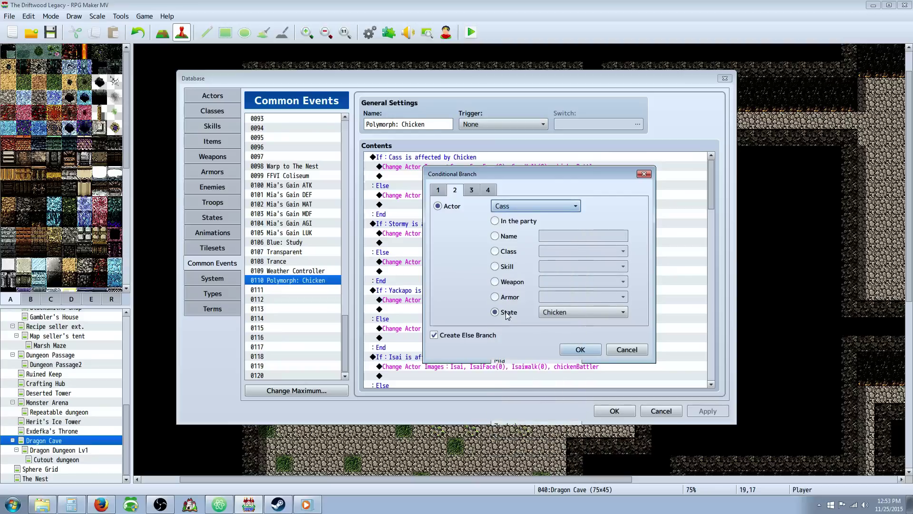
{"action": "left_click", "coordinate": [596, 312]}
{"action": "scroll", "coordinate": [595, 313], "scroll_direction": "down", "scroll_amount": 3}
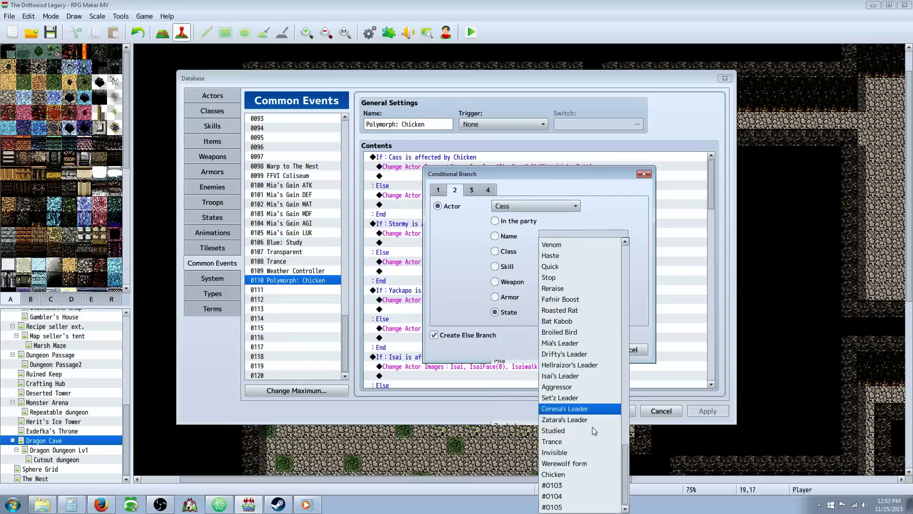
{"action": "left_click", "coordinate": [552, 474]}
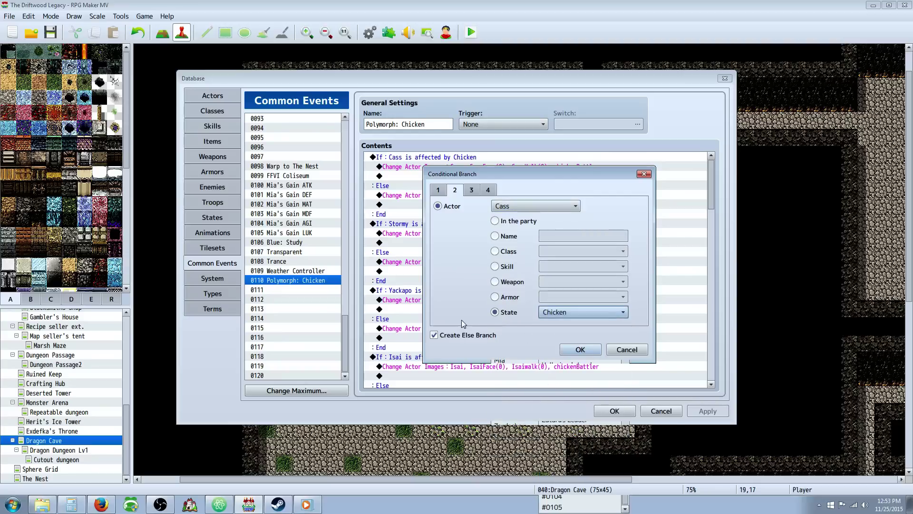
{"action": "left_click", "coordinate": [585, 352]}
{"action": "key", "text": "Down"}
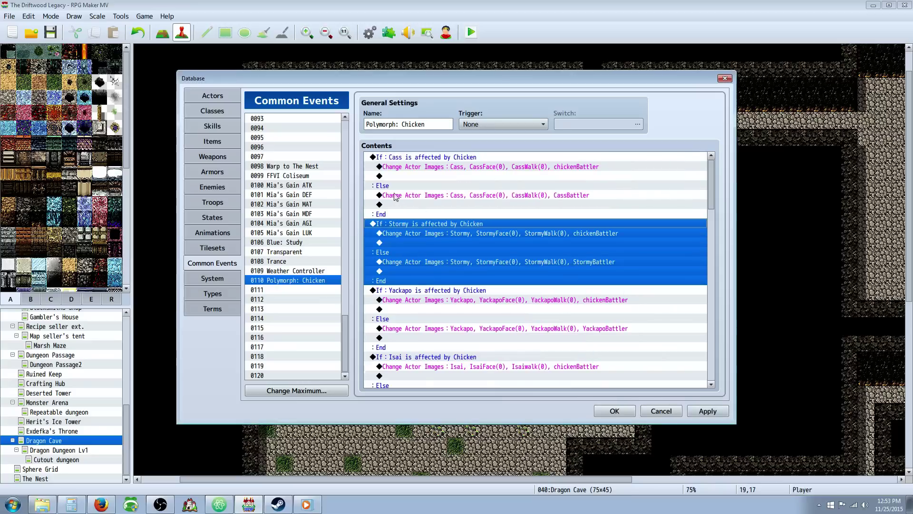
{"action": "left_click", "coordinate": [446, 177]}
{"action": "key", "text": "Down"}
{"action": "key", "text": "Up"}
{"action": "key", "text": "Up"}
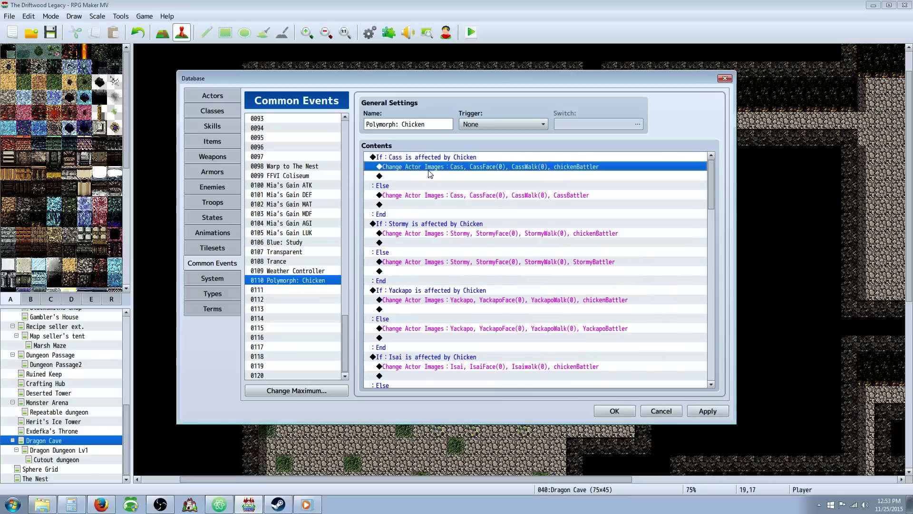
{"action": "key", "text": "Down"}
{"action": "right_click", "coordinate": [432, 176]}
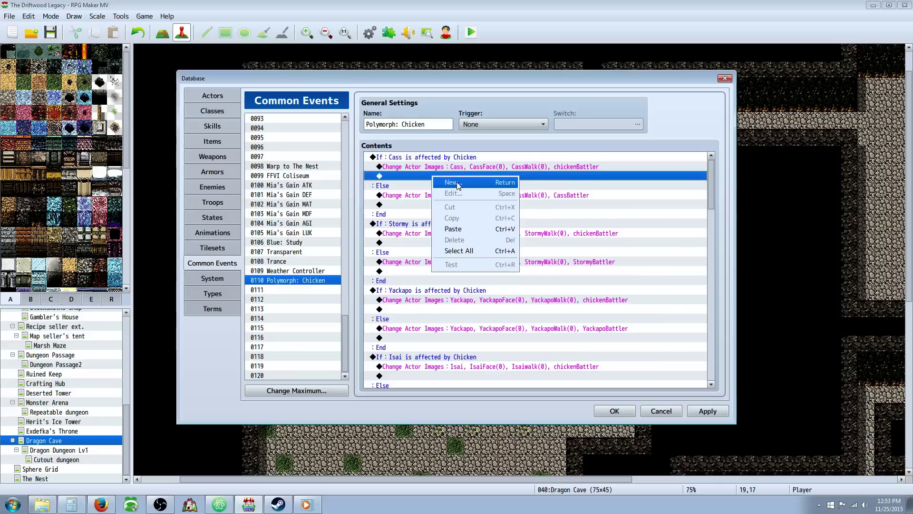
{"action": "left_click", "coordinate": [458, 184]}
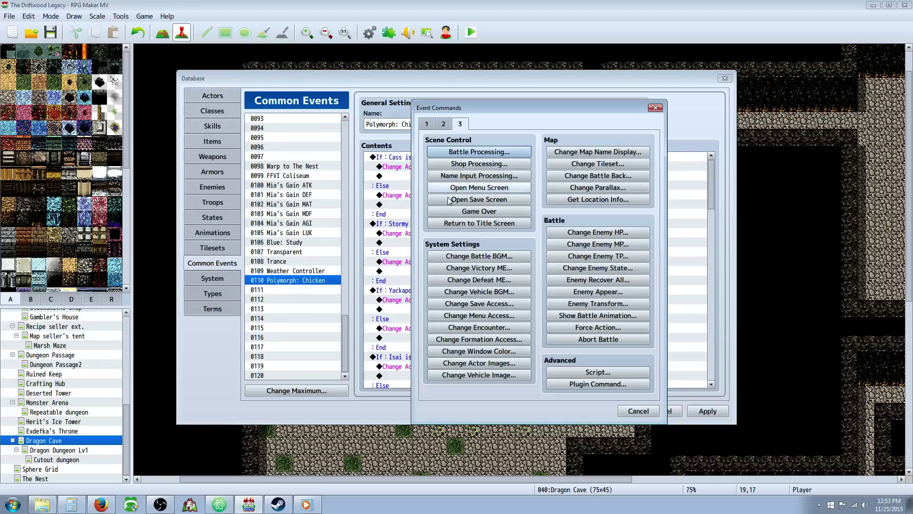
{"action": "left_click", "coordinate": [475, 363]}
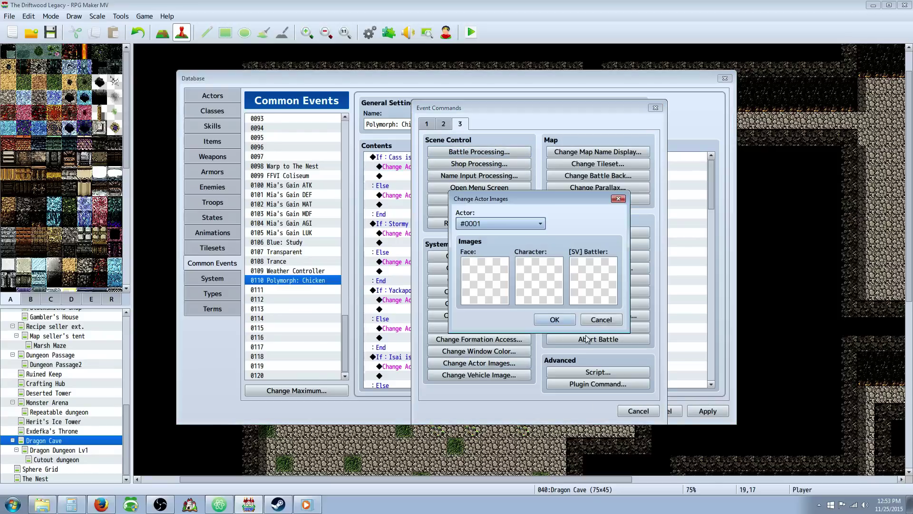
{"action": "left_click", "coordinate": [507, 223]}
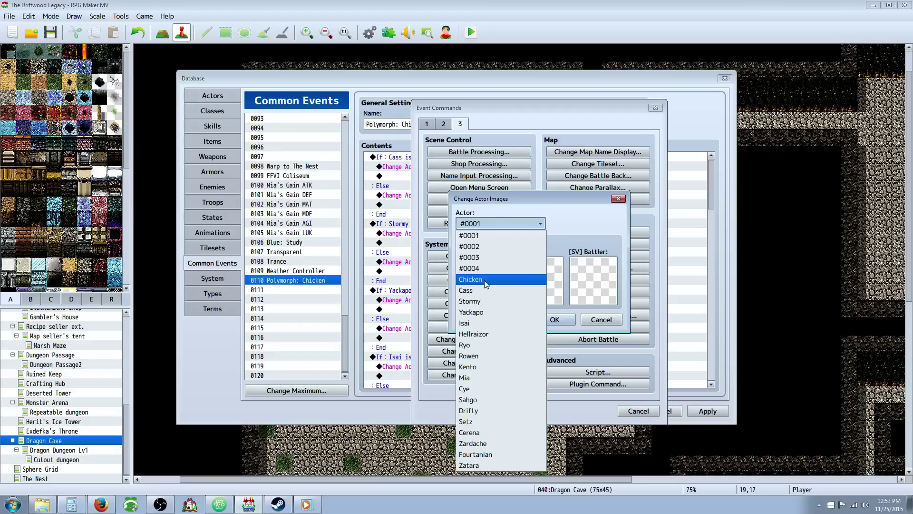
{"action": "left_click", "coordinate": [481, 292]}
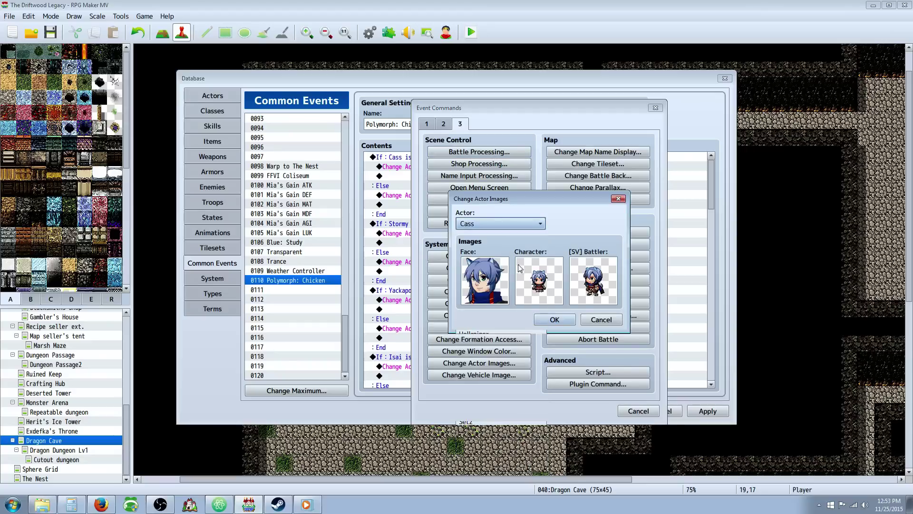
{"action": "double_click", "coordinate": [595, 280]}
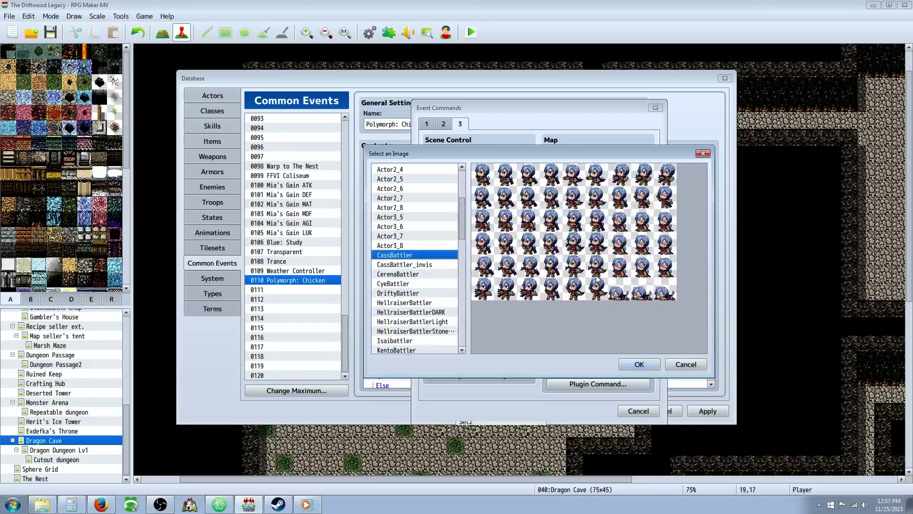
{"action": "left_click_drag", "start_coordinate": [460, 239], "coordinate": [461, 341]}
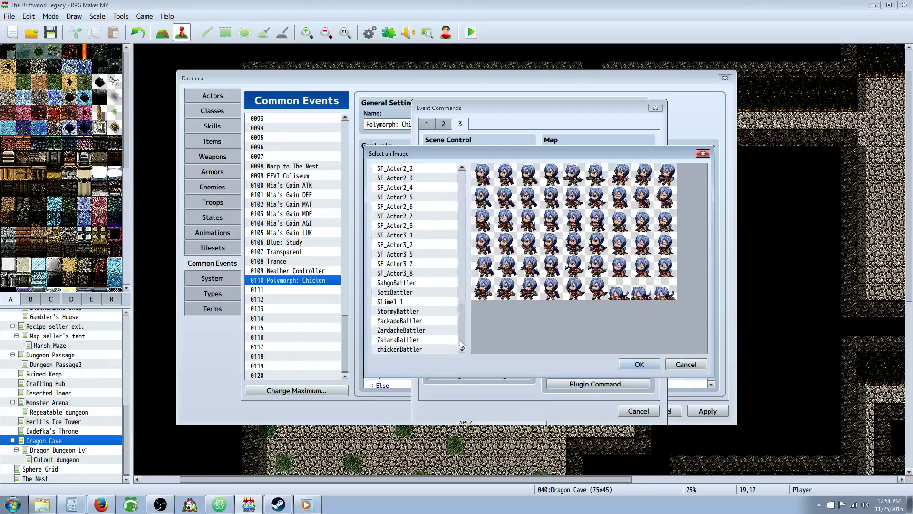
{"action": "left_click", "coordinate": [421, 349]}
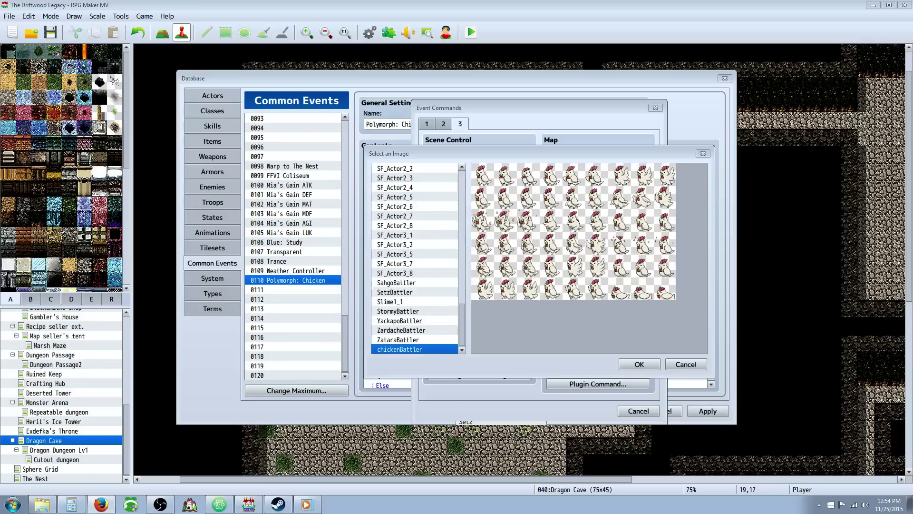
{"action": "left_click", "coordinate": [549, 307]}
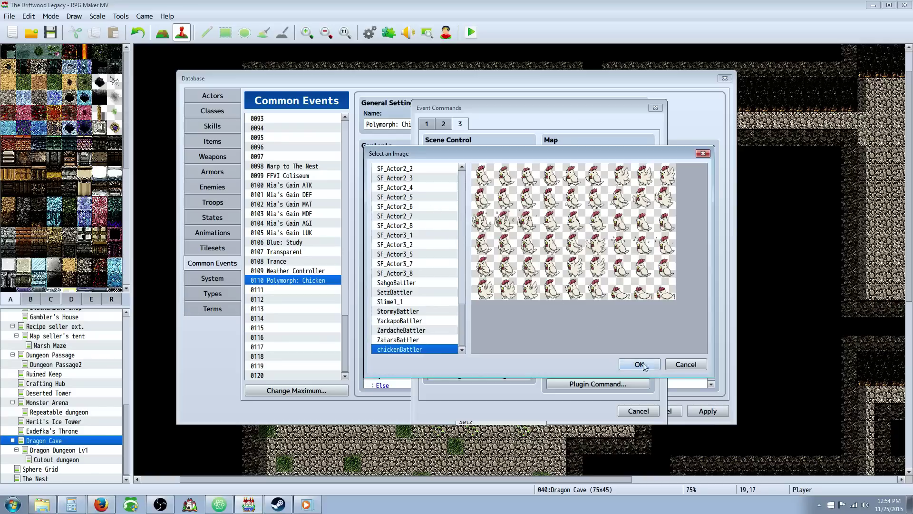
{"action": "left_click", "coordinate": [685, 364]}
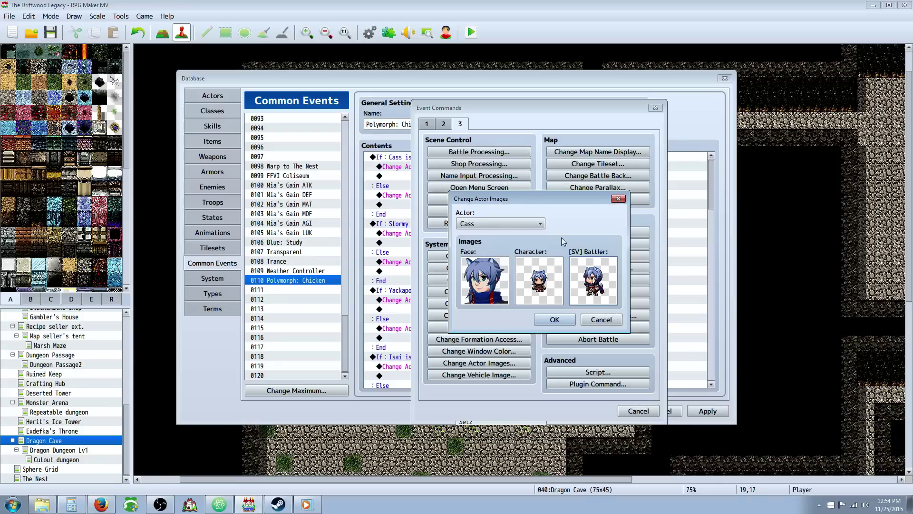
{"action": "left_click", "coordinate": [601, 319]}
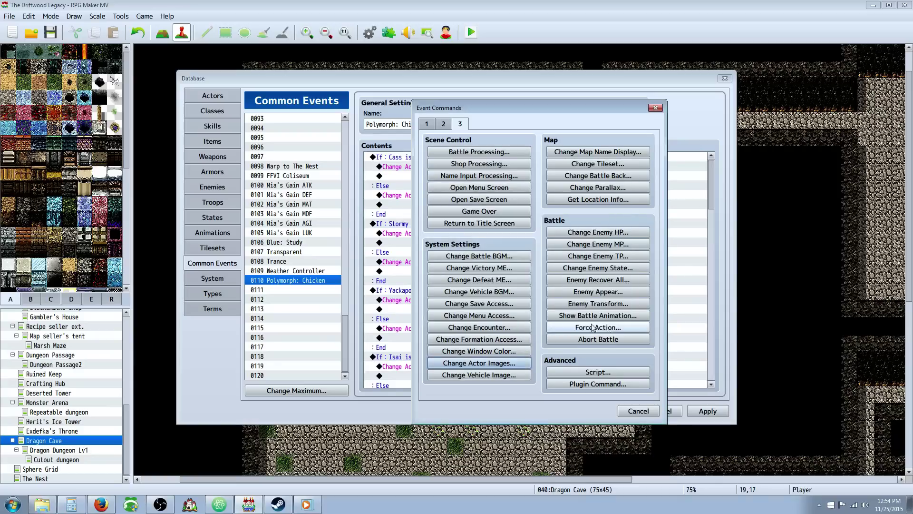
{"action": "left_click", "coordinate": [634, 412]}
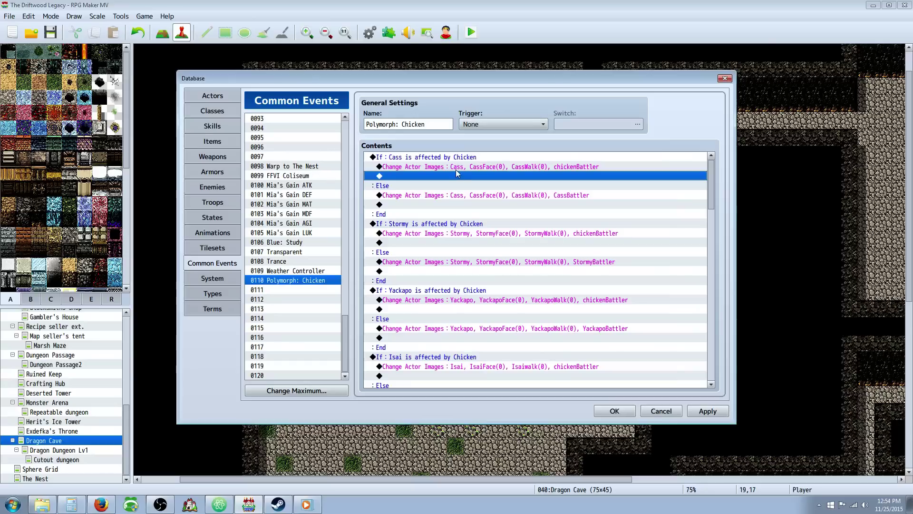
Copy the Cass conditional branch of Polymorph: Chicken
{"action": "scroll", "coordinate": [456, 171], "scroll_direction": "down", "scroll_amount": 1}
{"action": "scroll", "coordinate": [456, 183], "scroll_direction": "up", "scroll_amount": 1}
{"action": "left_click", "coordinate": [460, 156]}
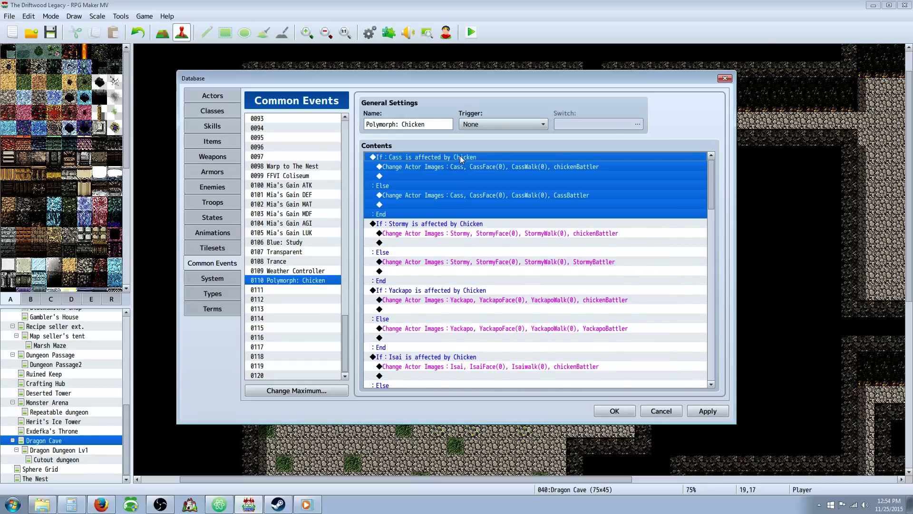
{"action": "left_click", "coordinate": [458, 175]}
{"action": "left_click", "coordinate": [457, 166]}
{"action": "left_click", "coordinate": [440, 205]}
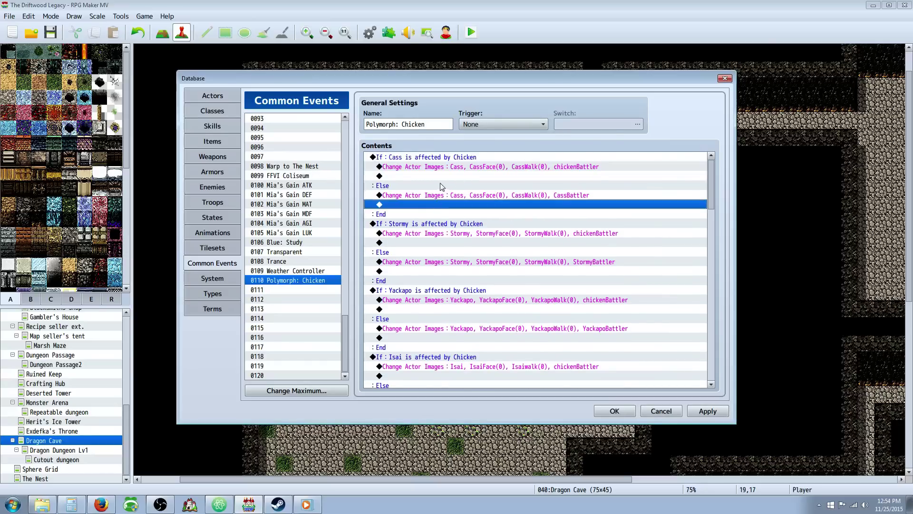
{"action": "left_click", "coordinate": [442, 194]}
{"action": "left_click", "coordinate": [441, 159]}
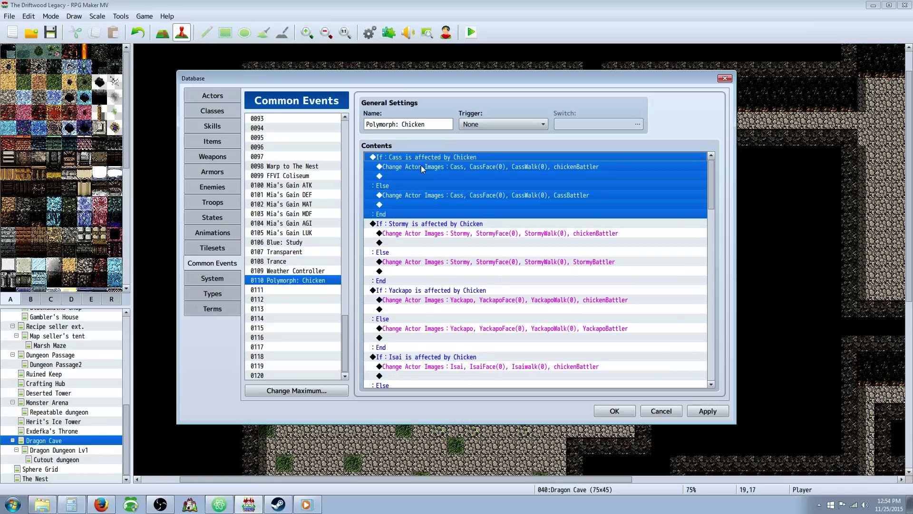
{"action": "right_click", "coordinate": [423, 159]}
{"action": "left_click", "coordinate": [447, 205]}
Paste the copied branch onto the event's last empty line
{"action": "left_click_drag", "start_coordinate": [712, 169], "coordinate": [709, 354]}
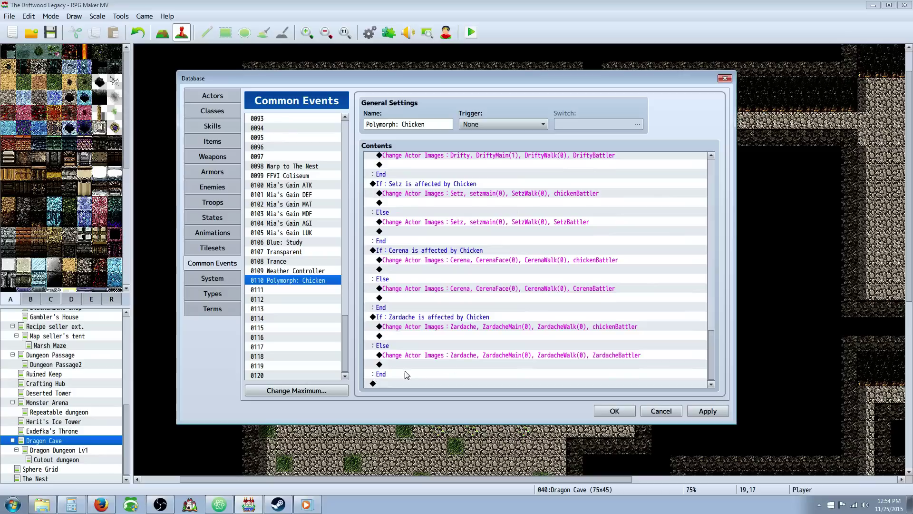
{"action": "left_click", "coordinate": [404, 383]}
{"action": "right_click", "coordinate": [406, 383]}
{"action": "left_click", "coordinate": [424, 389]}
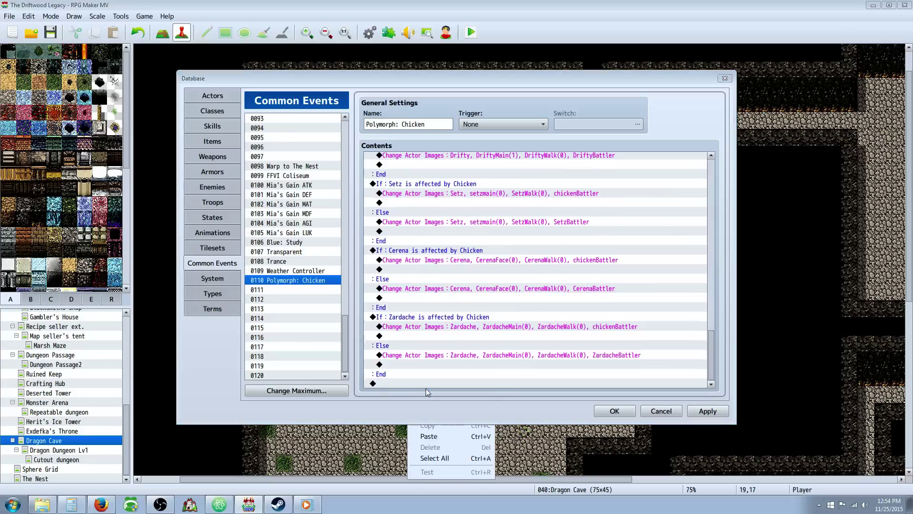
{"action": "left_click", "coordinate": [638, 410]}
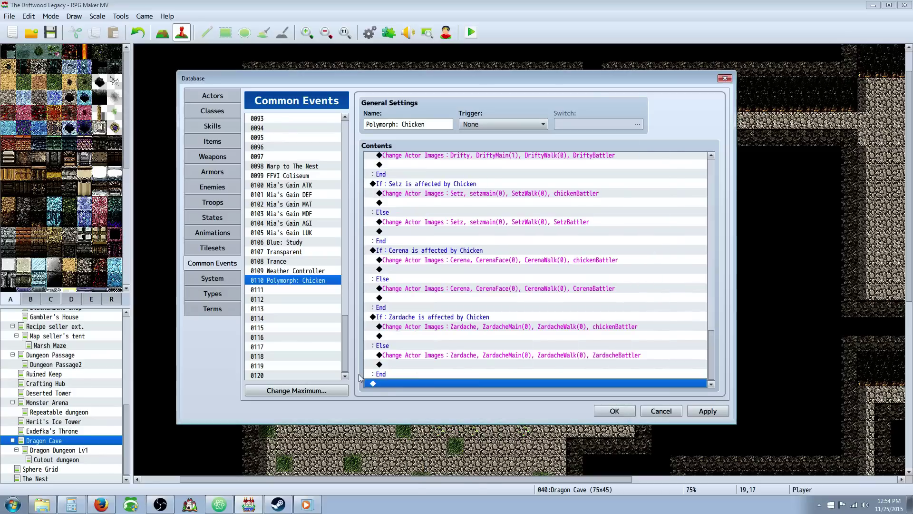
{"action": "right_click", "coordinate": [401, 383]}
{"action": "left_click", "coordinate": [435, 436]}
Change the pasted branch's condition actor from Cass to Zatara
{"action": "right_click", "coordinate": [419, 317]}
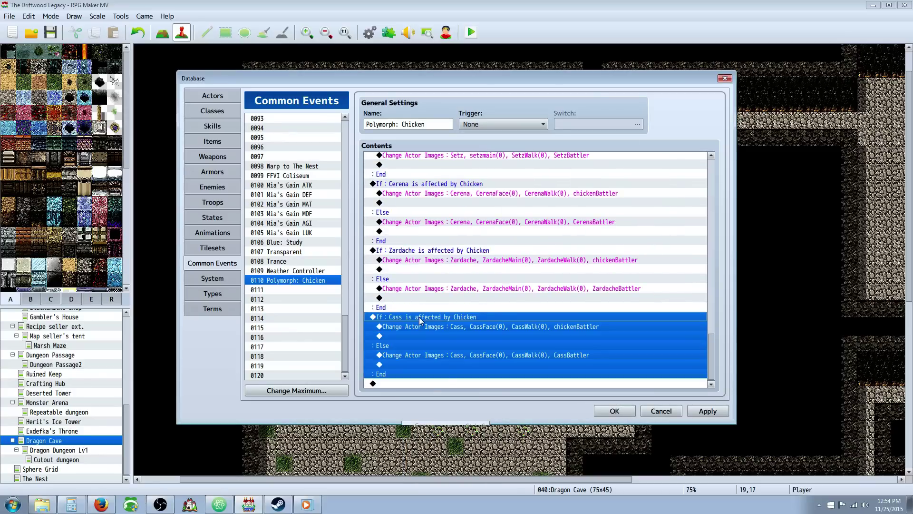
{"action": "left_click", "coordinate": [434, 334]}
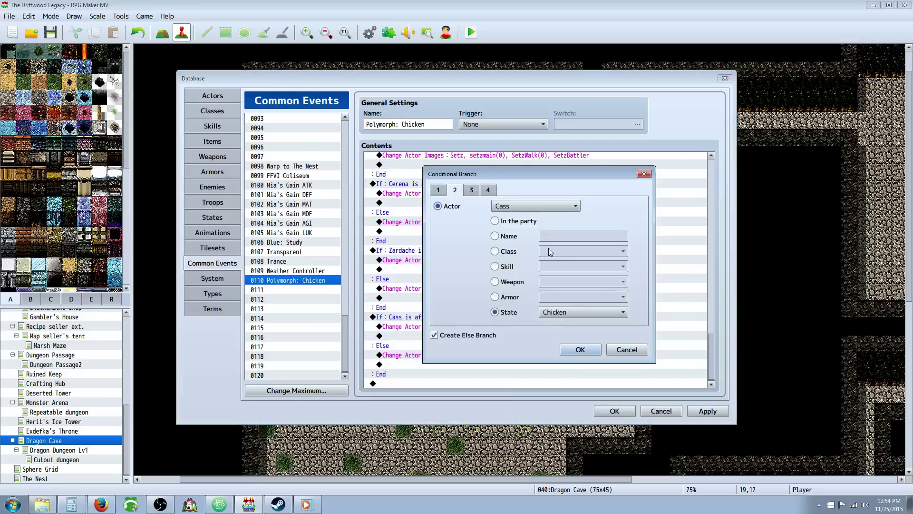
{"action": "left_click", "coordinate": [527, 204]}
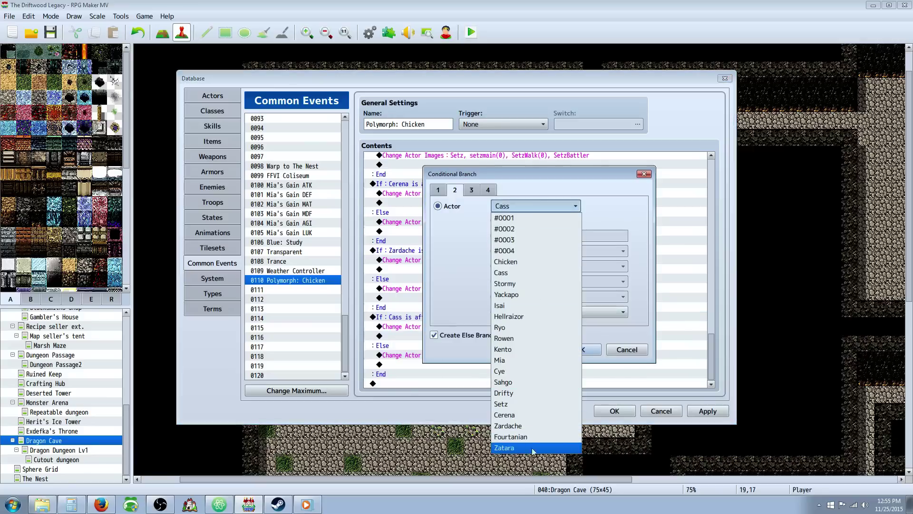
{"action": "left_click", "coordinate": [508, 449]}
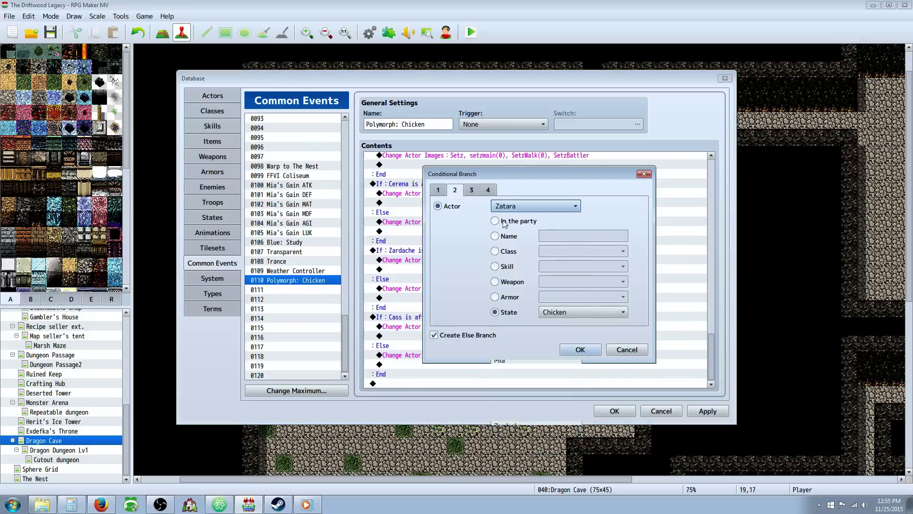
{"action": "left_click", "coordinate": [573, 350]}
Make the Zatara branch's image change give Zatara the chickenBattler battler
{"action": "scroll", "coordinate": [523, 354], "scroll_direction": "down", "scroll_amount": 3}
{"action": "left_click", "coordinate": [430, 327]}
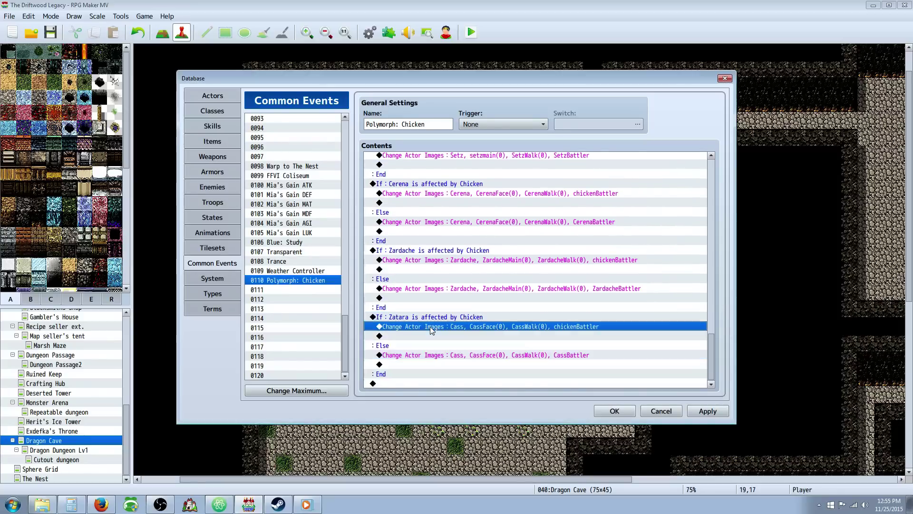
{"action": "right_click", "coordinate": [431, 326]}
{"action": "left_click", "coordinate": [450, 344]}
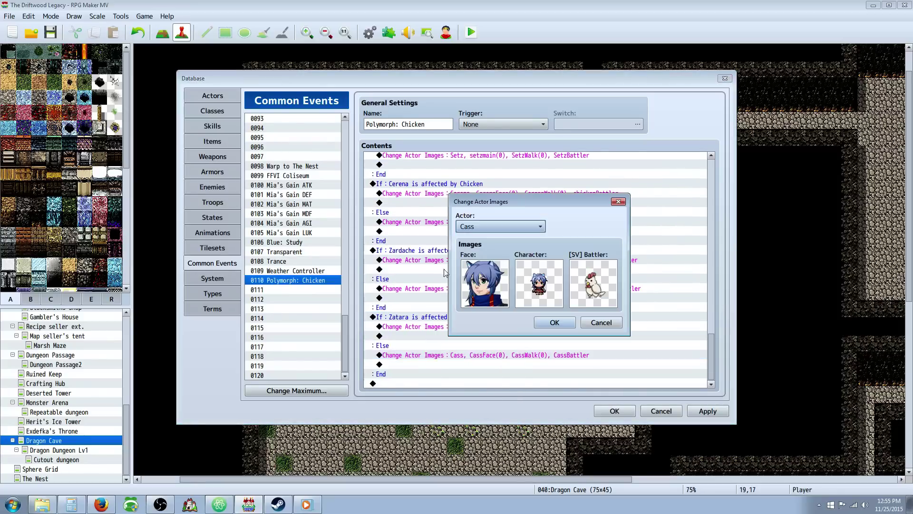
{"action": "left_click", "coordinate": [541, 227]}
{"action": "left_click", "coordinate": [500, 463]}
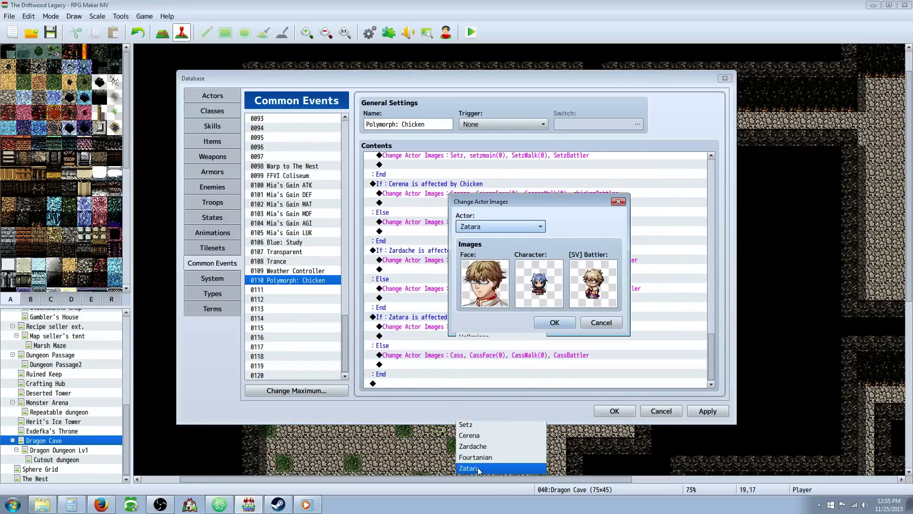
{"action": "double_click", "coordinate": [593, 279]}
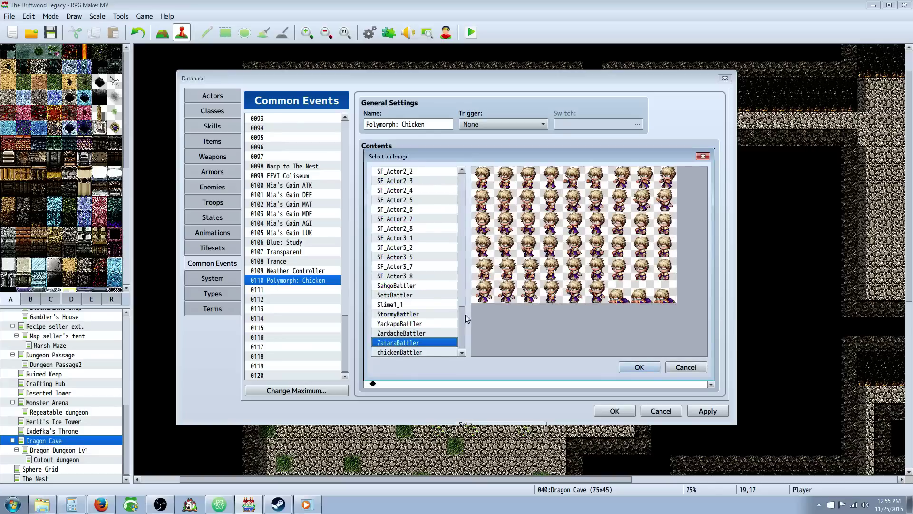
{"action": "left_click", "coordinate": [399, 352]}
{"action": "left_click", "coordinate": [639, 366]}
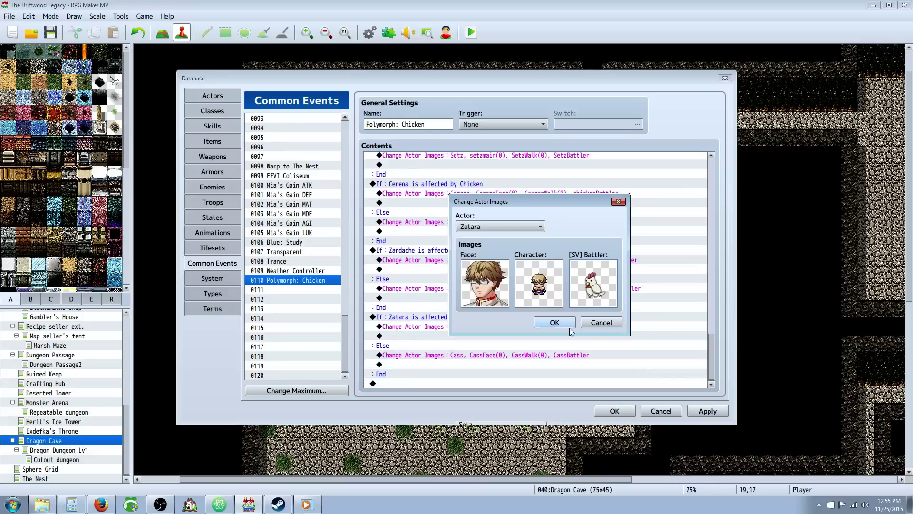
{"action": "left_click", "coordinate": [559, 327]}
Set the Else image change to Zatara with ZataraBattler and apply the event
{"action": "left_click", "coordinate": [464, 366]}
{"action": "right_click", "coordinate": [449, 364]}
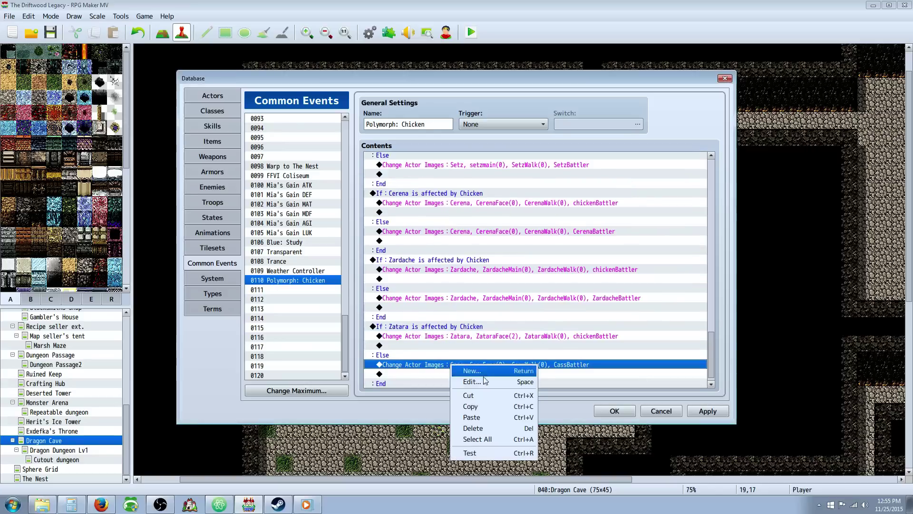
{"action": "left_click", "coordinate": [471, 377]}
{"action": "left_click", "coordinate": [497, 226]}
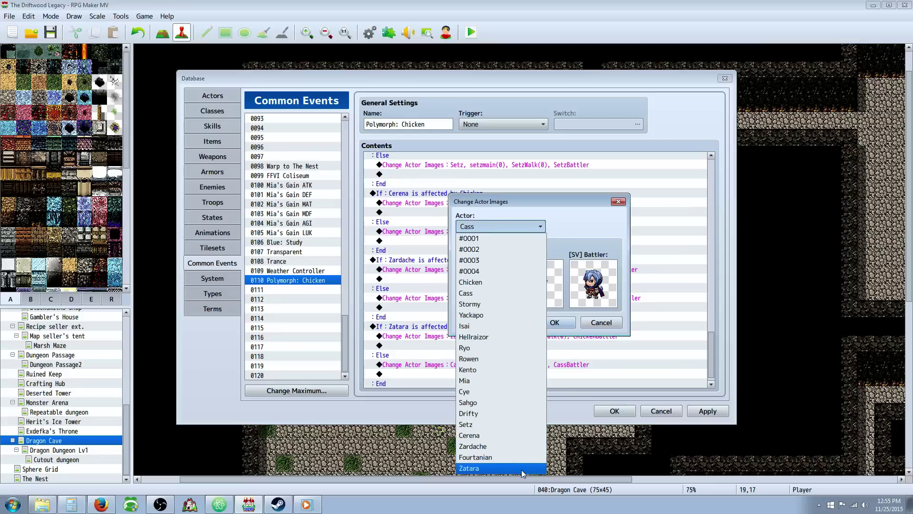
{"action": "left_click", "coordinate": [524, 474]}
{"action": "left_click", "coordinate": [554, 322]}
{"action": "left_click", "coordinate": [554, 372]}
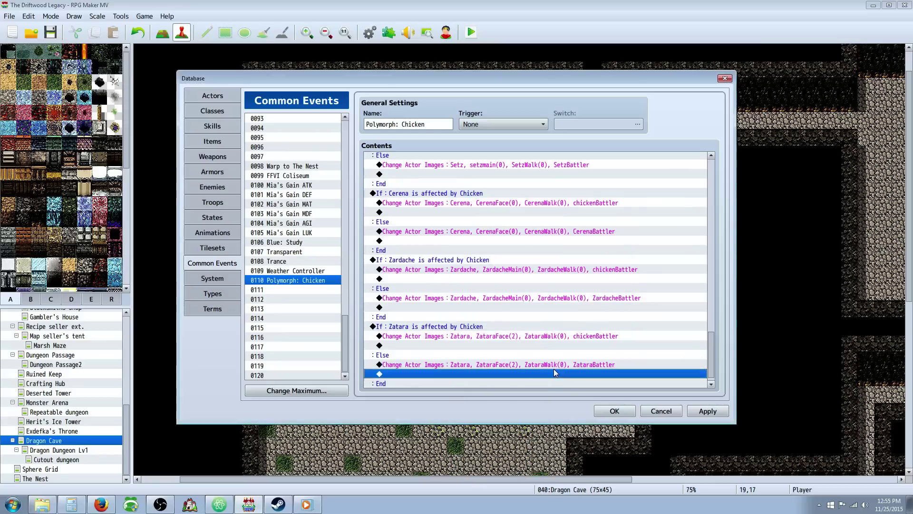
{"action": "scroll", "coordinate": [502, 341], "scroll_direction": "down", "scroll_amount": 1}
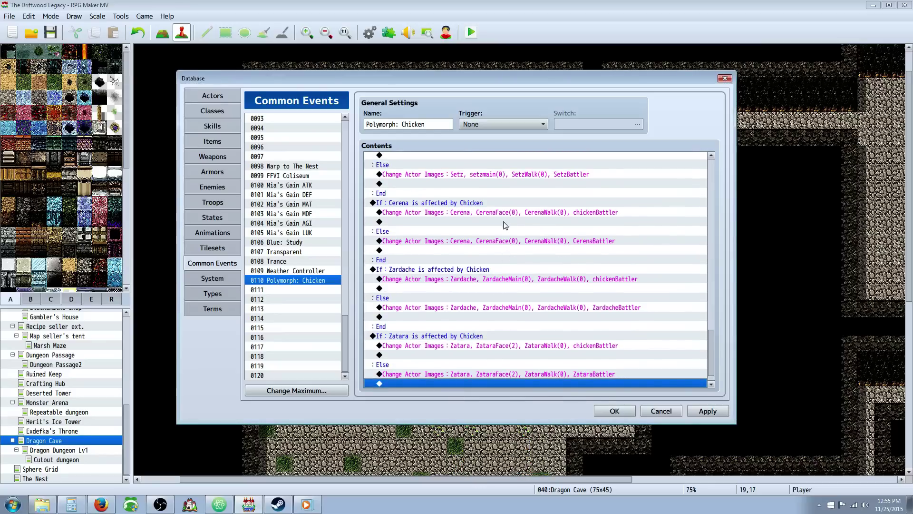
{"action": "scroll", "coordinate": [667, 350], "scroll_direction": "down", "scroll_amount": 1}
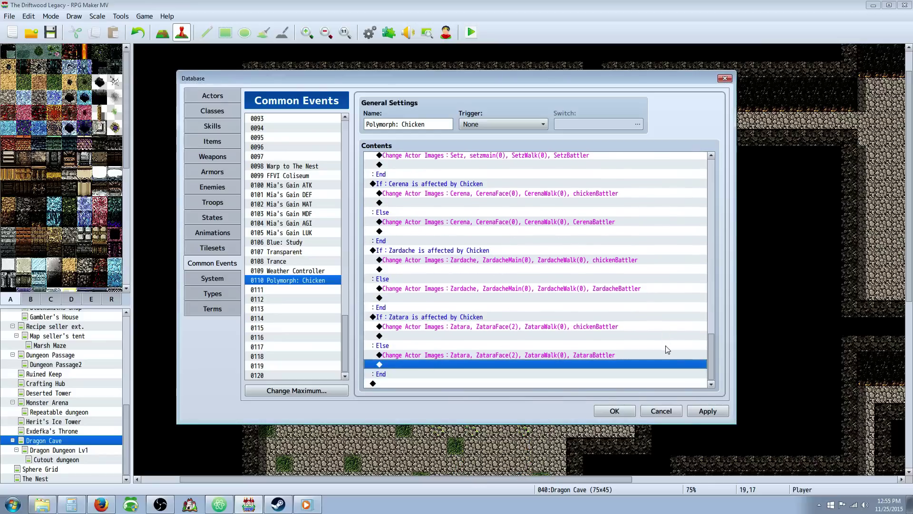
{"action": "left_click", "coordinate": [708, 411]}
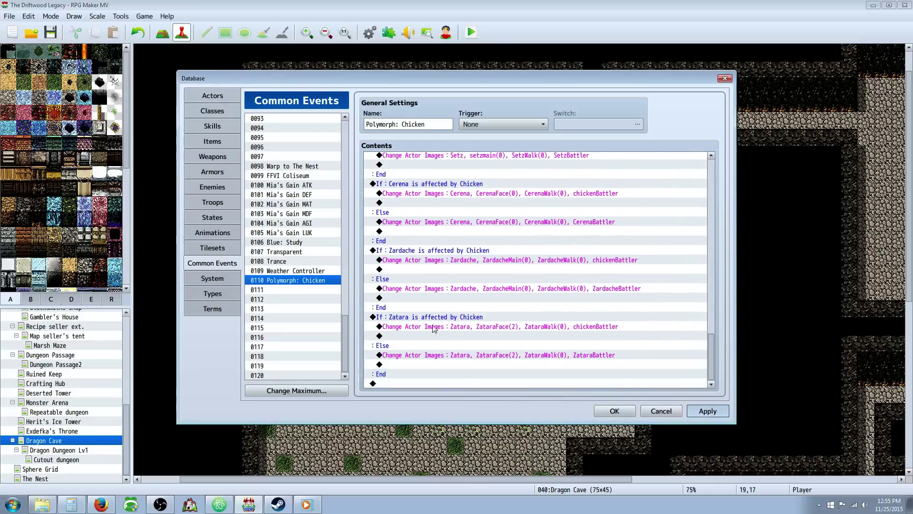
Show skill 0294 Polymorph: Chicken in the Skills list and review its description
{"action": "left_click", "coordinate": [227, 126]}
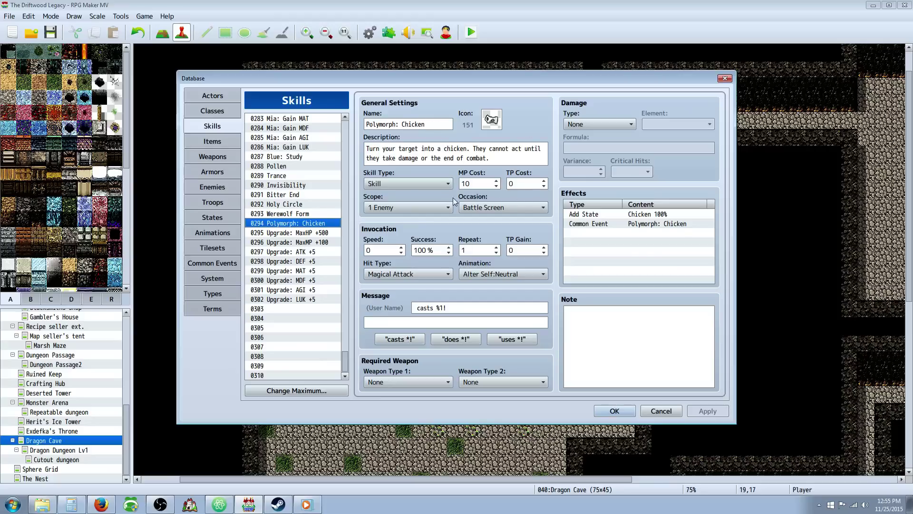
{"action": "triple_click", "coordinate": [442, 150]}
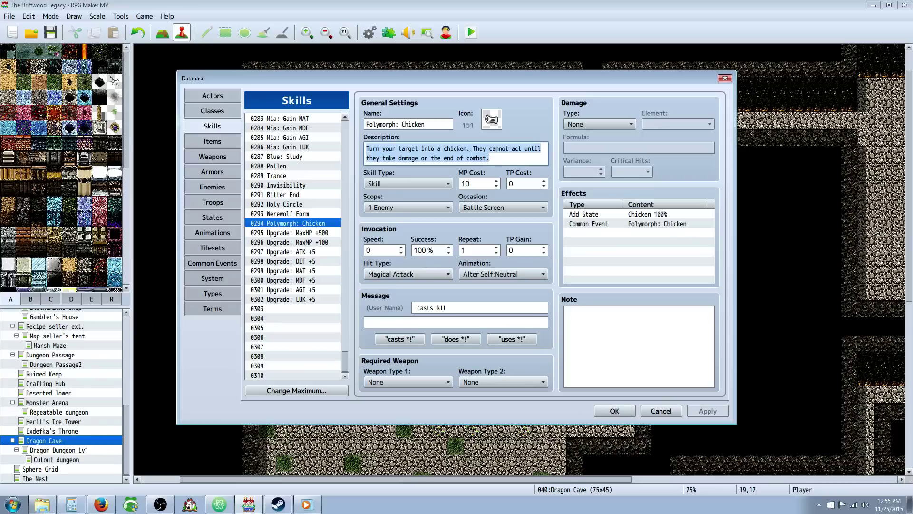
{"action": "left_click", "coordinate": [506, 156]}
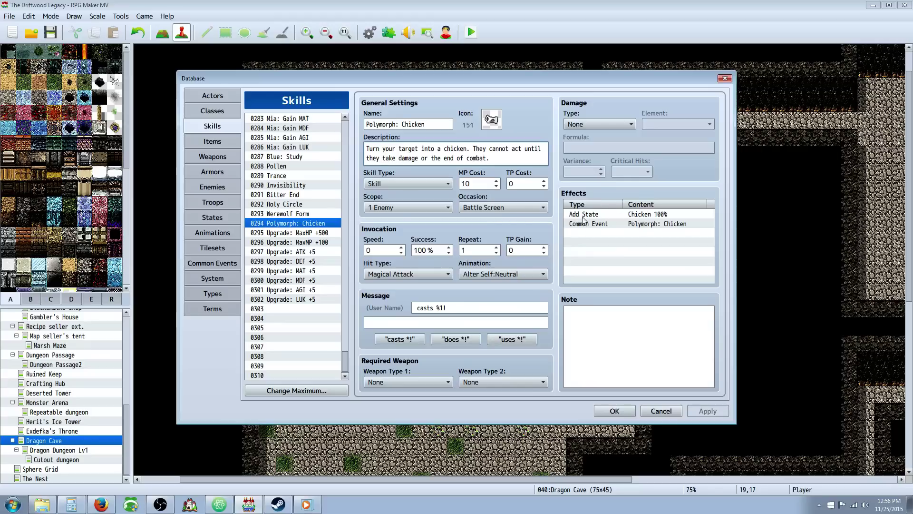
Set the skill's effect to Add State Chicken
{"action": "right_click", "coordinate": [590, 237]}
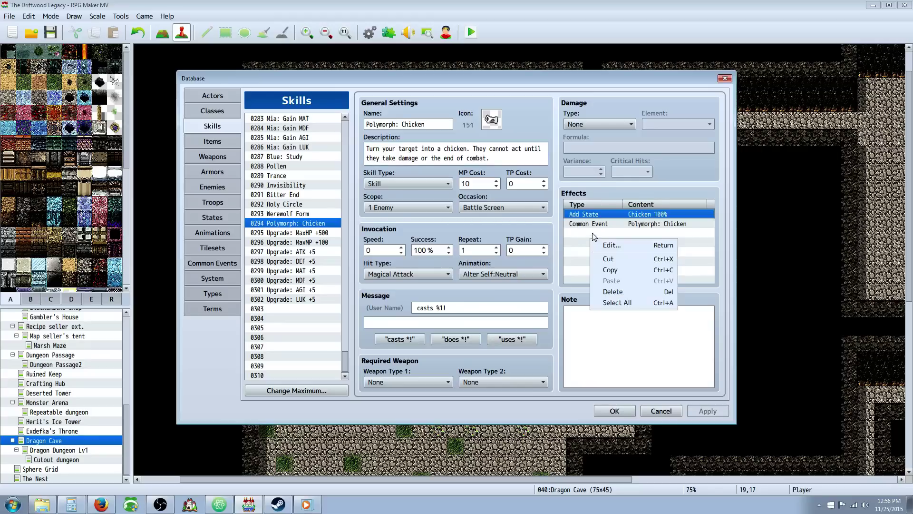
{"action": "left_click", "coordinate": [598, 244]}
{"action": "left_click", "coordinate": [604, 179]}
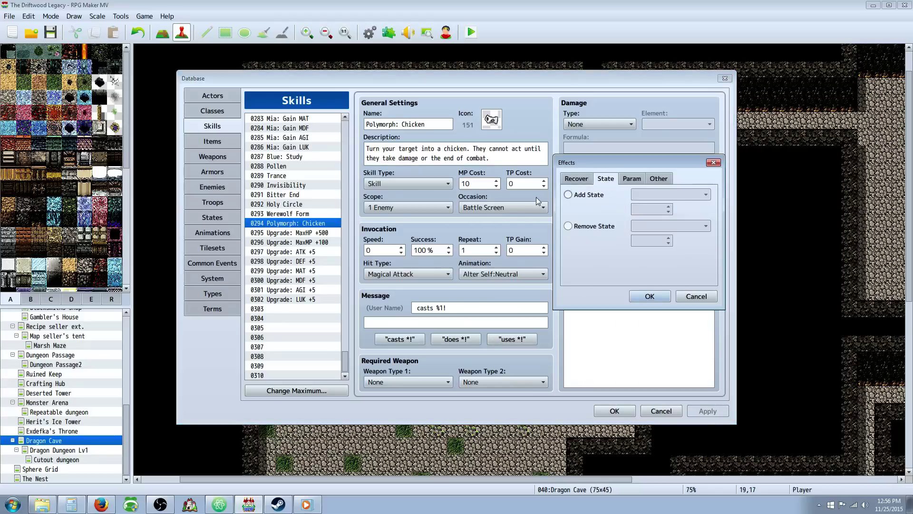
{"action": "left_click", "coordinate": [568, 195]}
{"action": "left_click", "coordinate": [670, 194]}
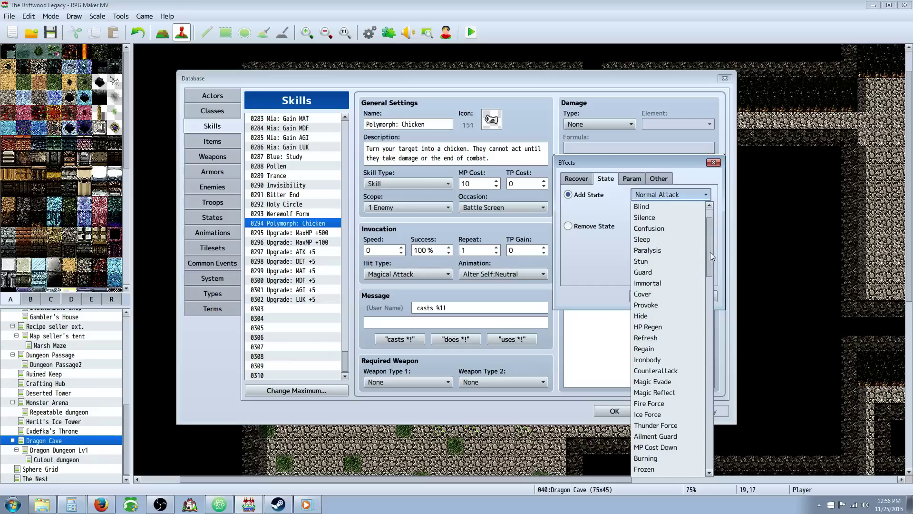
{"action": "left_click_drag", "start_coordinate": [710, 252], "coordinate": [709, 428]}
{"action": "left_click", "coordinate": [657, 449]}
{"action": "left_click", "coordinate": [649, 295]}
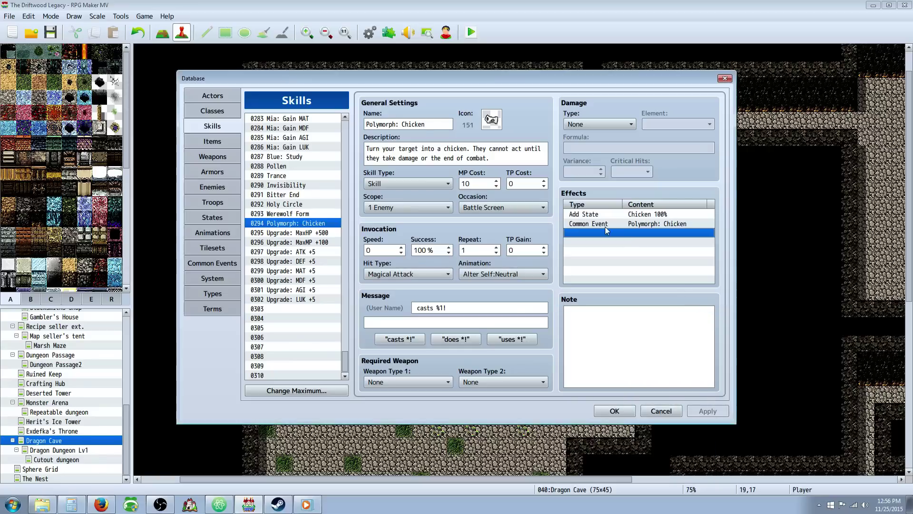
Add a Common Event effect running Polymorph: Chicken, then close the Database with OK
{"action": "right_click", "coordinate": [586, 236]}
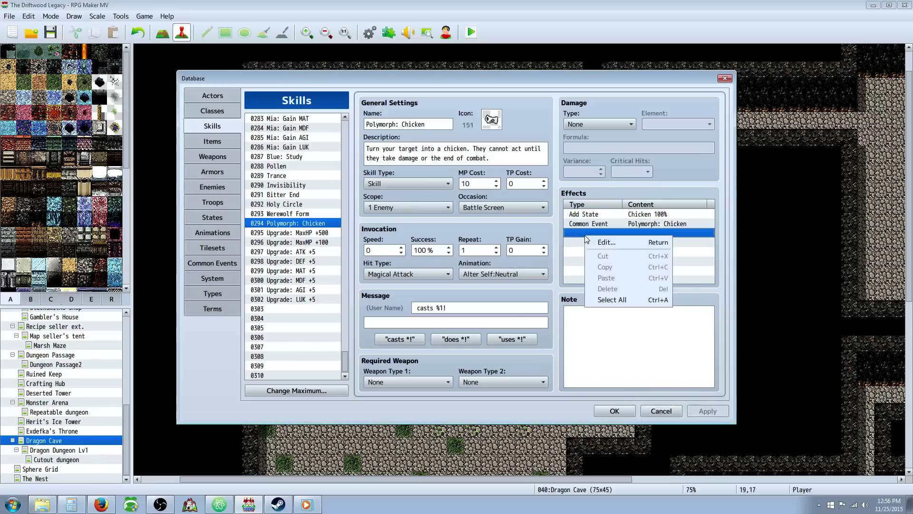
{"action": "left_click", "coordinate": [613, 243]}
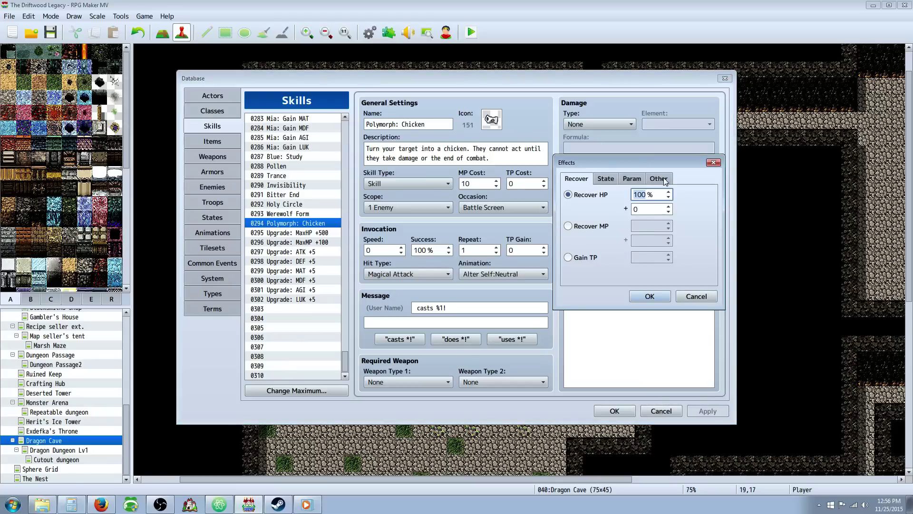
{"action": "left_click", "coordinate": [665, 180]}
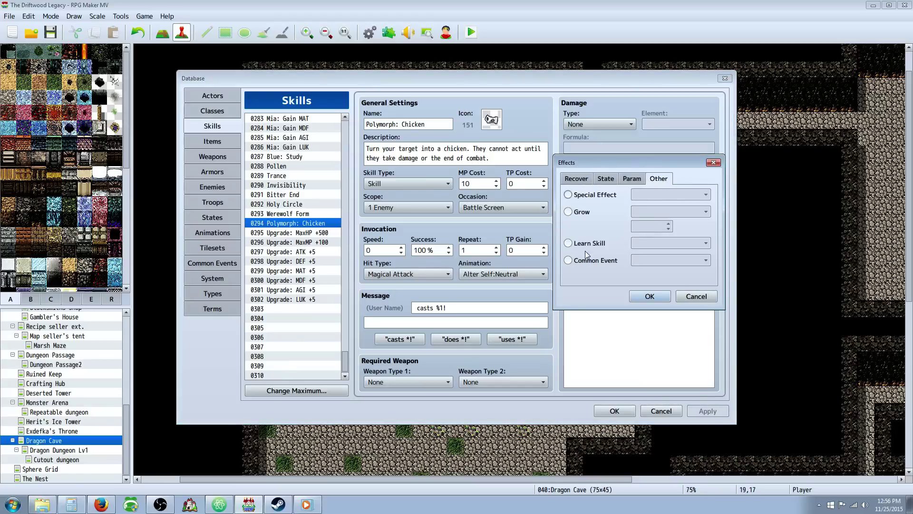
{"action": "left_click", "coordinate": [592, 260]}
{"action": "left_click", "coordinate": [706, 260]}
{"action": "left_click_drag", "start_coordinate": [725, 264], "coordinate": [726, 482]}
{"action": "left_click", "coordinate": [665, 400]}
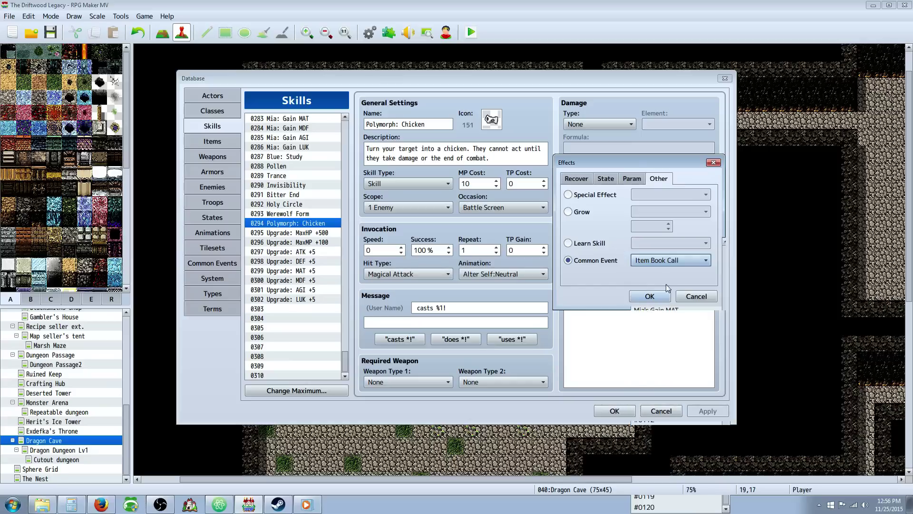
{"action": "left_click", "coordinate": [651, 295]}
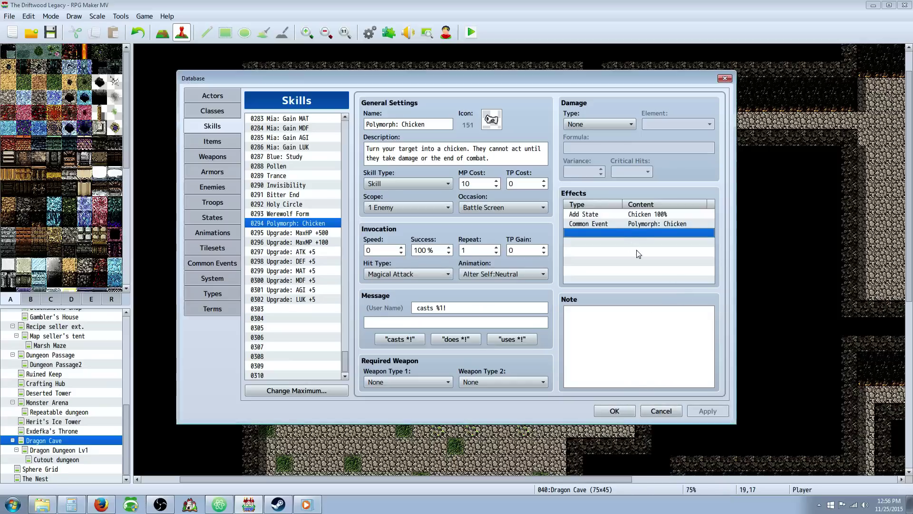
{"action": "left_click", "coordinate": [615, 411]}
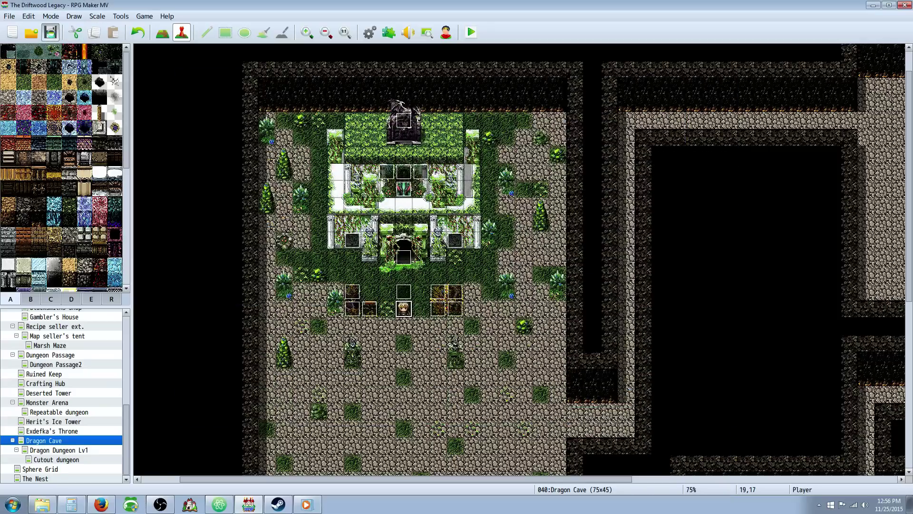